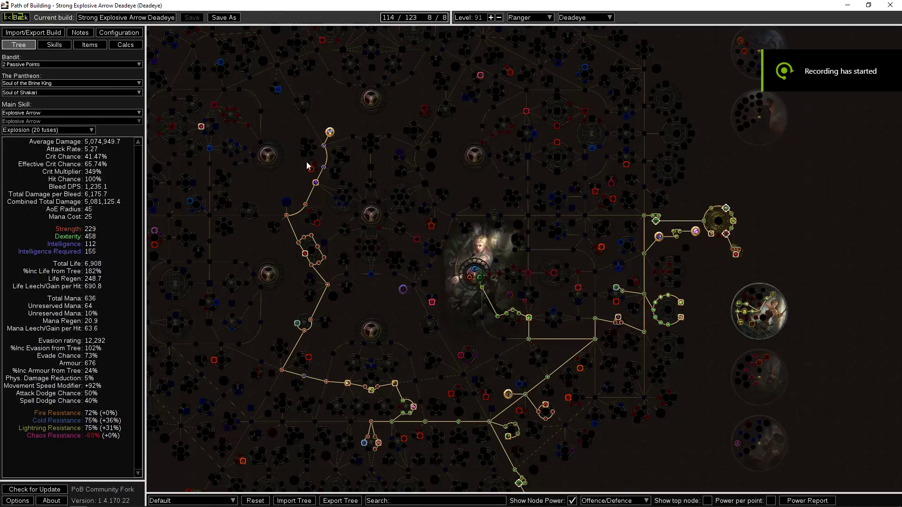
Step: Examine the allocated nodes in the Deadeye ascendancy circle of the passive tree
scroll(284, 242, "up", 6)
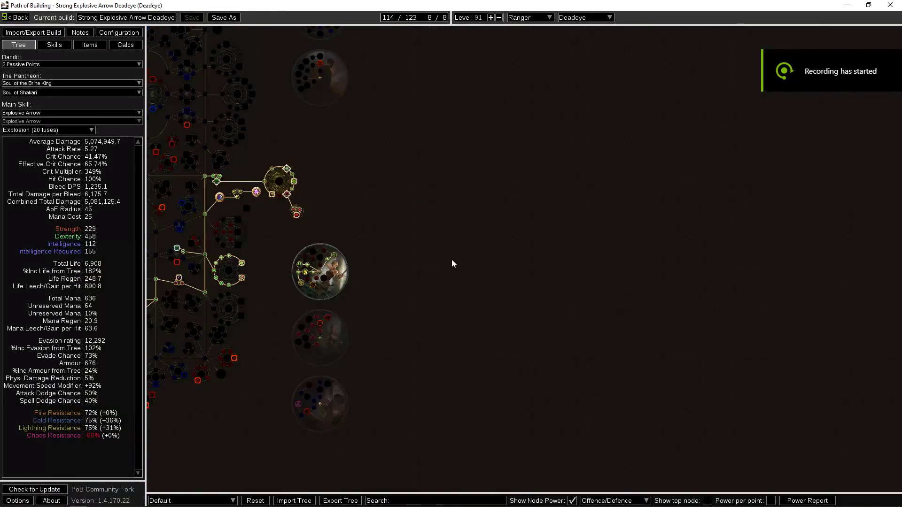
left_click_drag(382, 264, 697, 270)
left_click_drag(630, 277, 698, 276)
scroll(695, 273, "up", 2)
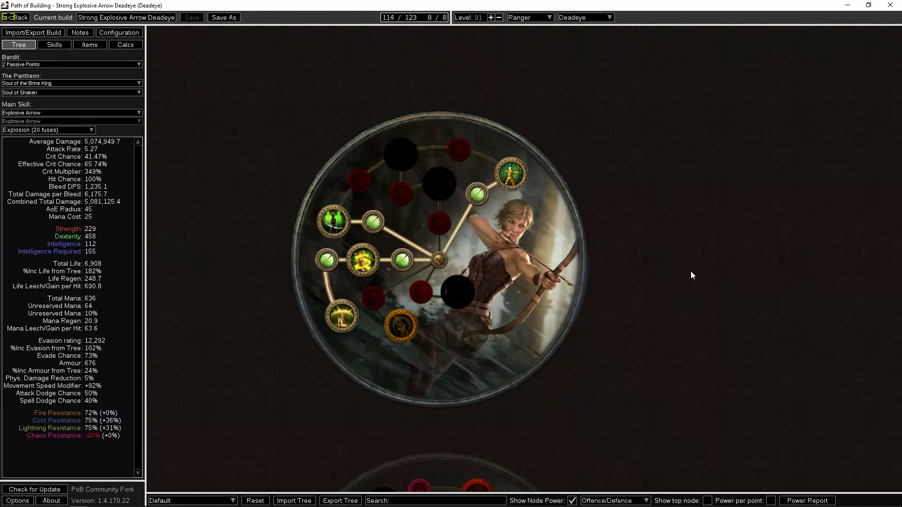
mouse_move(507, 173)
mouse_move(329, 228)
Step: Review the gems in the Awakened Explosive Arrow and Explosive Arrow socket groups
left_click(58, 44)
mouse_move(385, 75)
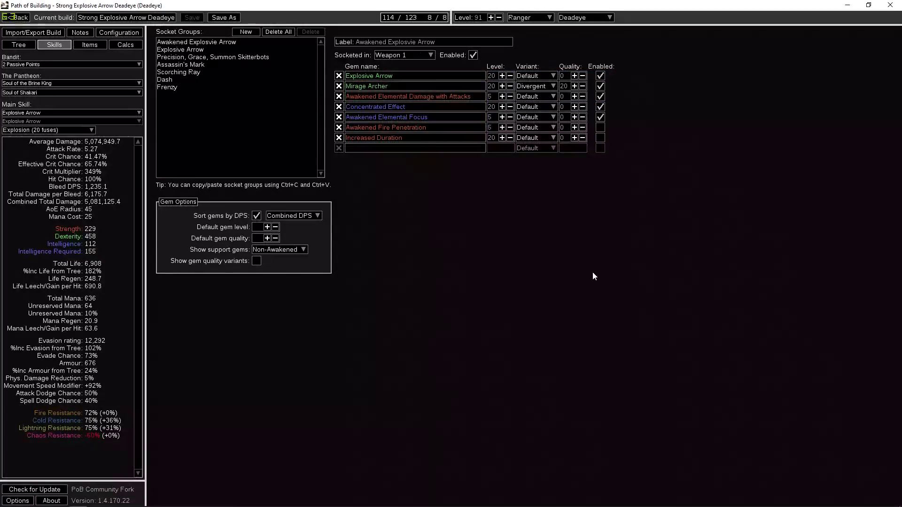
left_click(212, 49)
Step: Read the build notes on attack speed, fuse duration, and the player and Mirage Archer figures
left_click(19, 44)
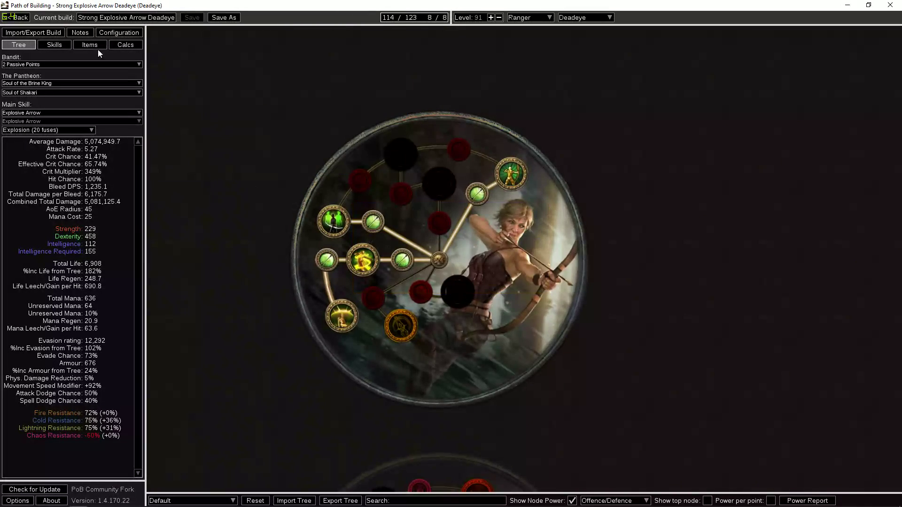
left_click(79, 32)
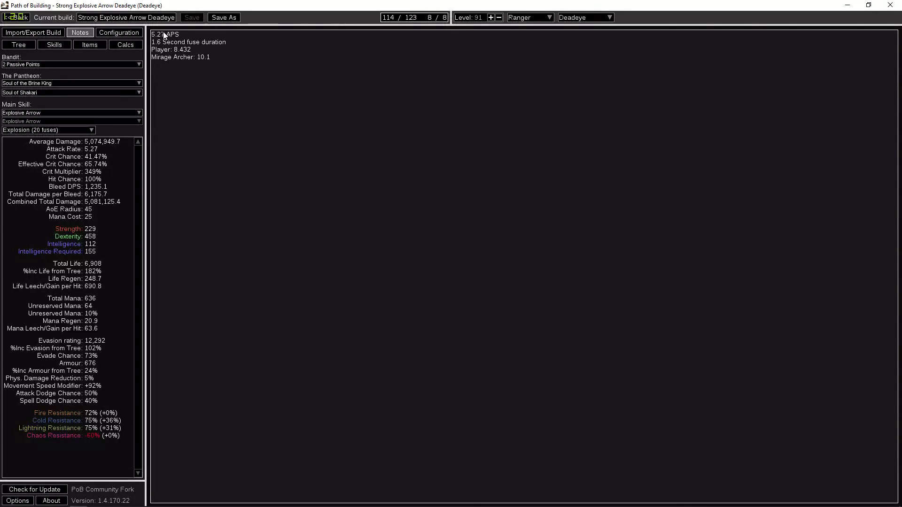
left_click(230, 50)
left_click_drag(191, 49, 173, 50)
left_click_drag(235, 55, 197, 57)
left_click(226, 233)
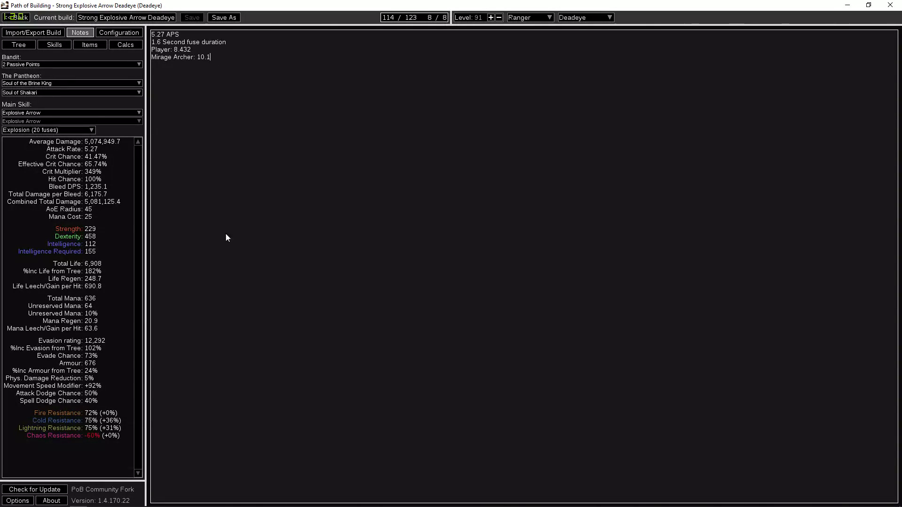
Step: Examine the Kineticism keystone and the neighbouring large cluster jewel in the southern part of the passive tree
left_click(23, 45)
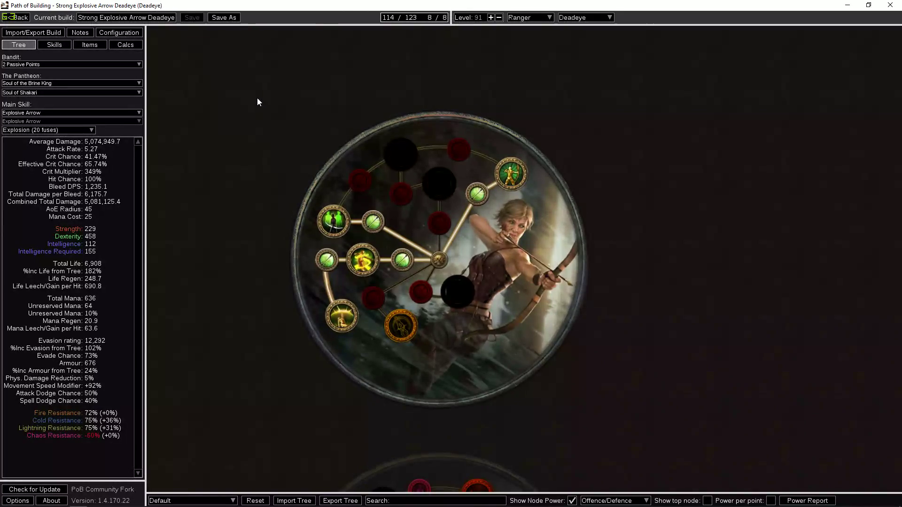
scroll(247, 309, "down", 6)
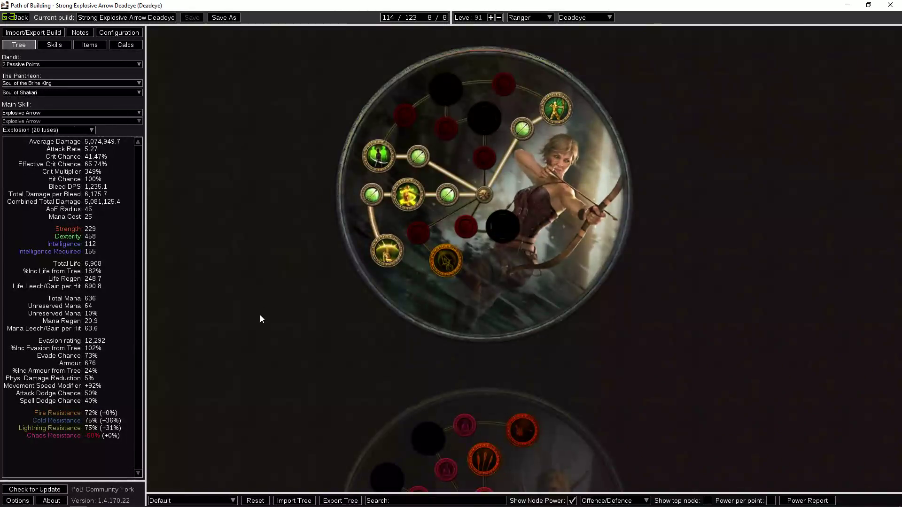
left_click_drag(234, 342, 655, 274)
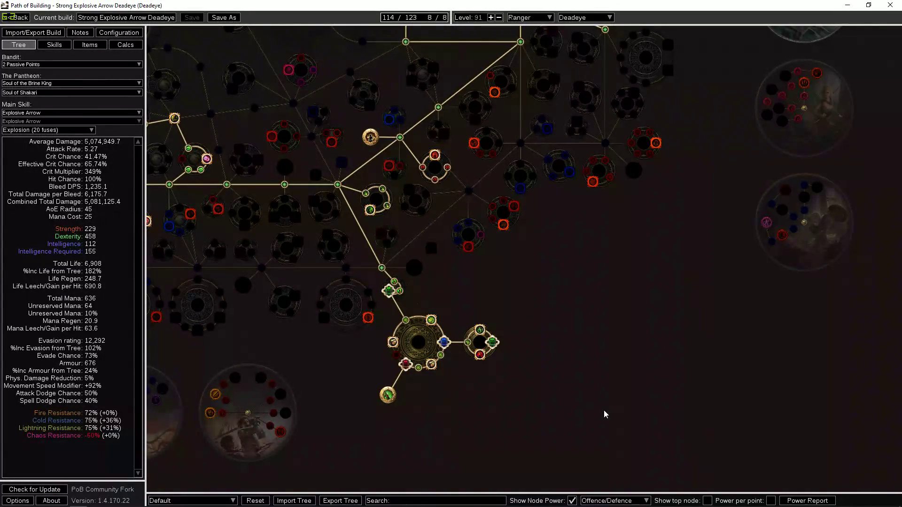
mouse_move(386, 395)
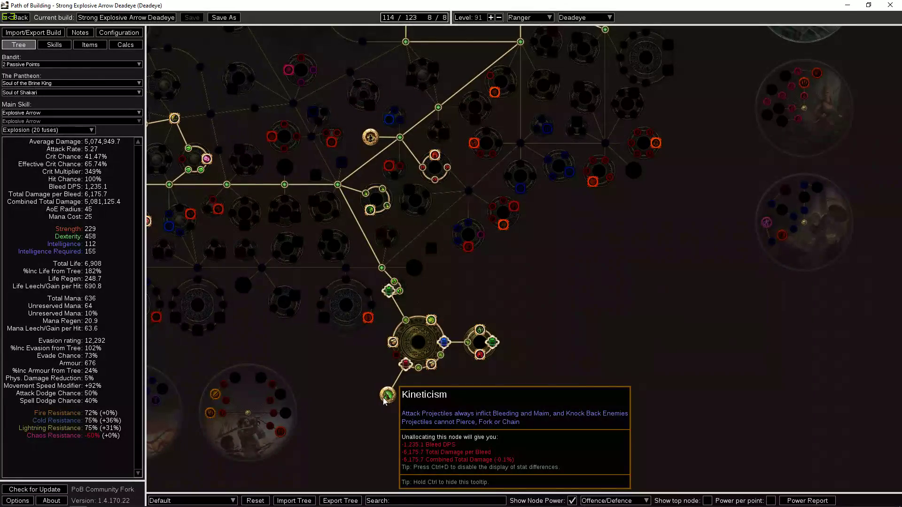
mouse_move(405, 364)
Step: Inspect the Deadeye ascendancy and the nodes of the large cluster jewel on the eastern side of the passive tree
left_click_drag(679, 278, 435, 419)
left_click_drag(449, 326, 364, 417)
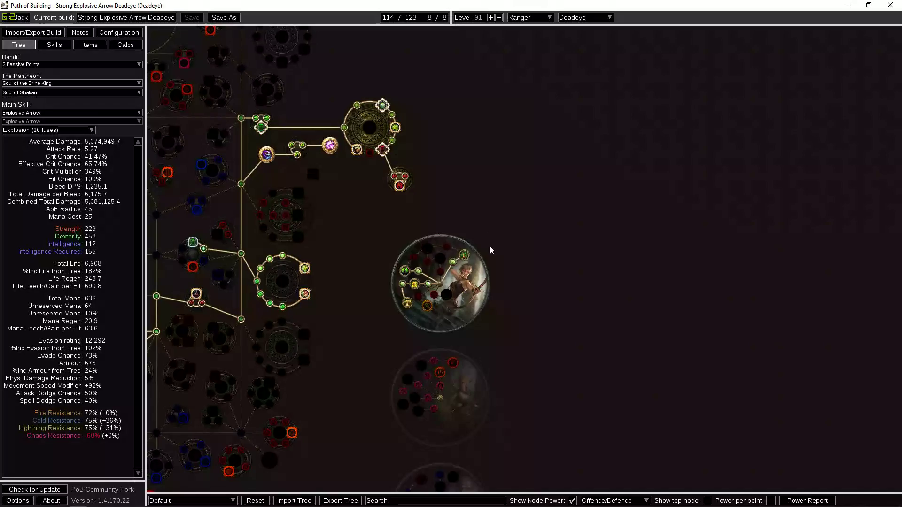
mouse_move(464, 255)
left_click_drag(534, 166, 587, 212)
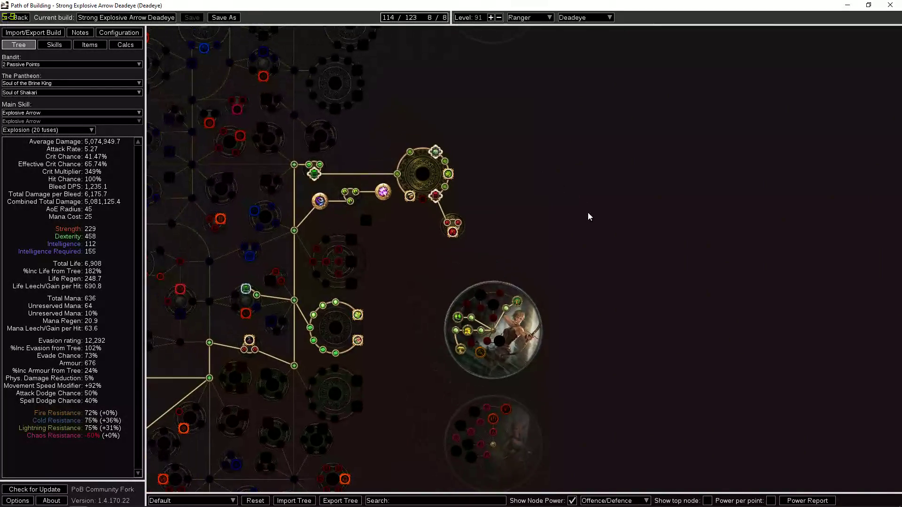
mouse_move(448, 174)
left_click_drag(432, 224, 509, 19)
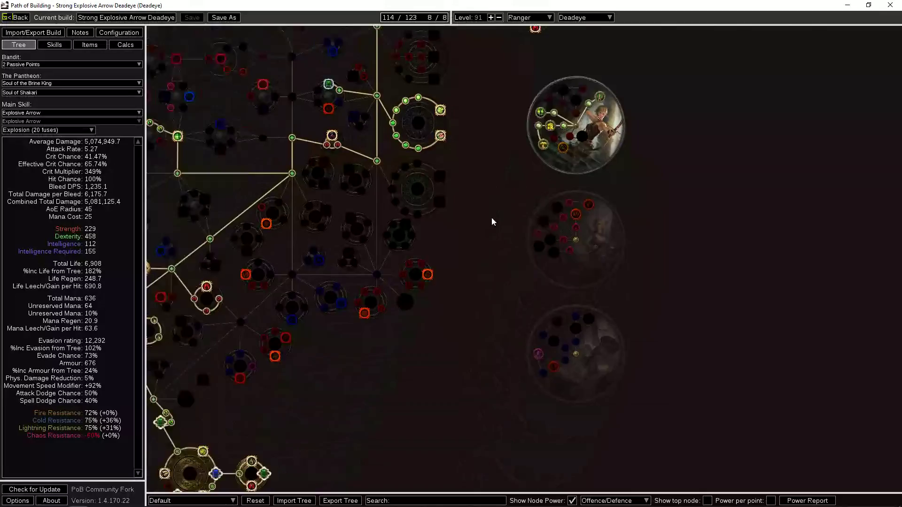
Step: Toggle the Hallowed Hybrid Flask off and on twice to compare its effect on damage
left_click(88, 45)
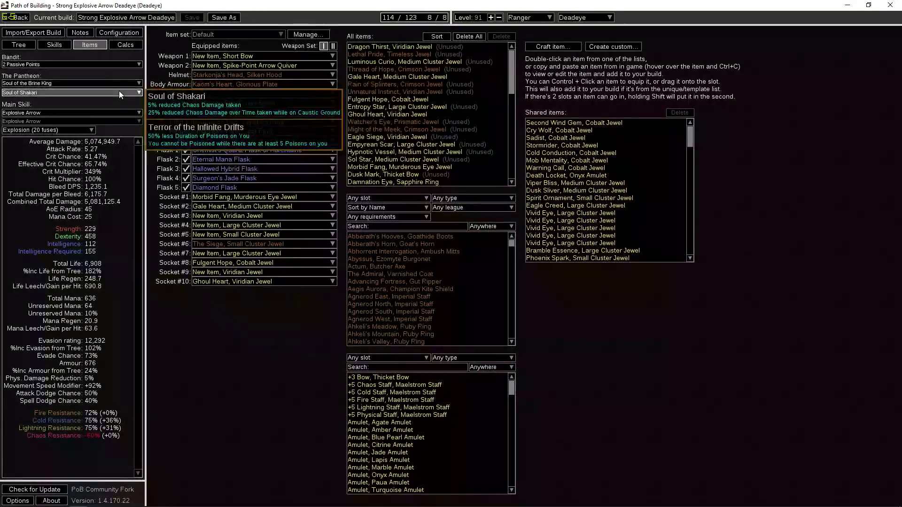
left_click(186, 169)
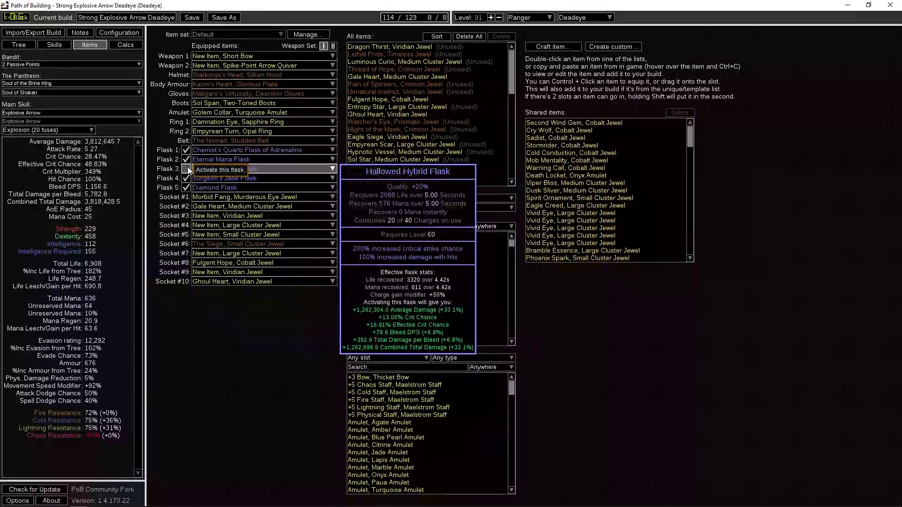
left_click(187, 169)
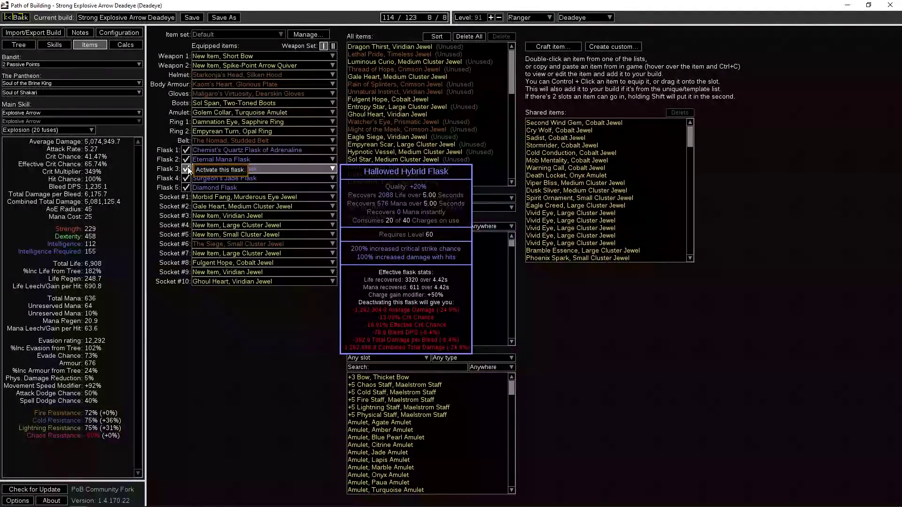
left_click(187, 169)
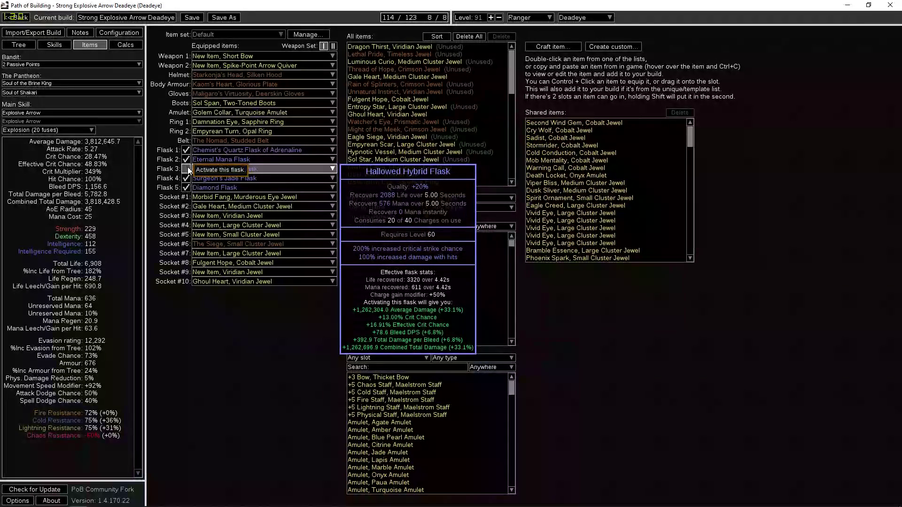
left_click(187, 169)
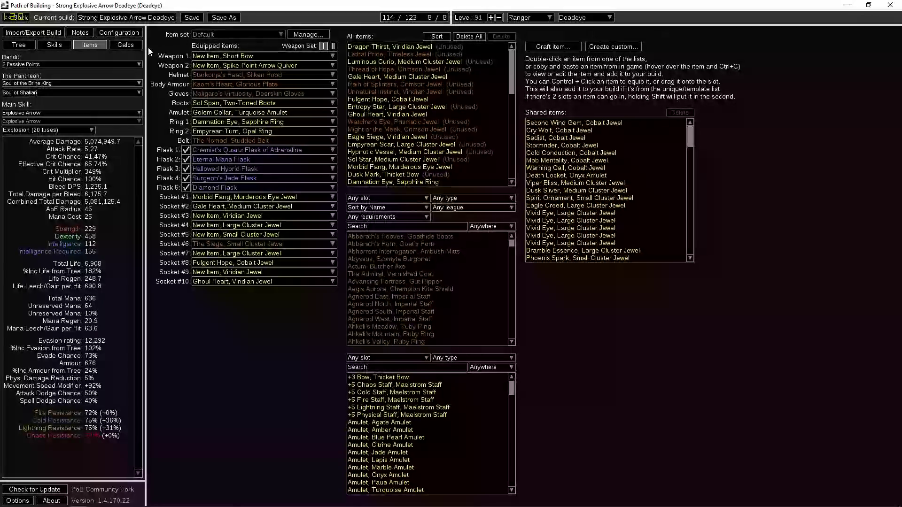
Step: Revisit the eastern cluster jewels and the build notes, and inspect the equipped Short Bow
key("ctrl+1")
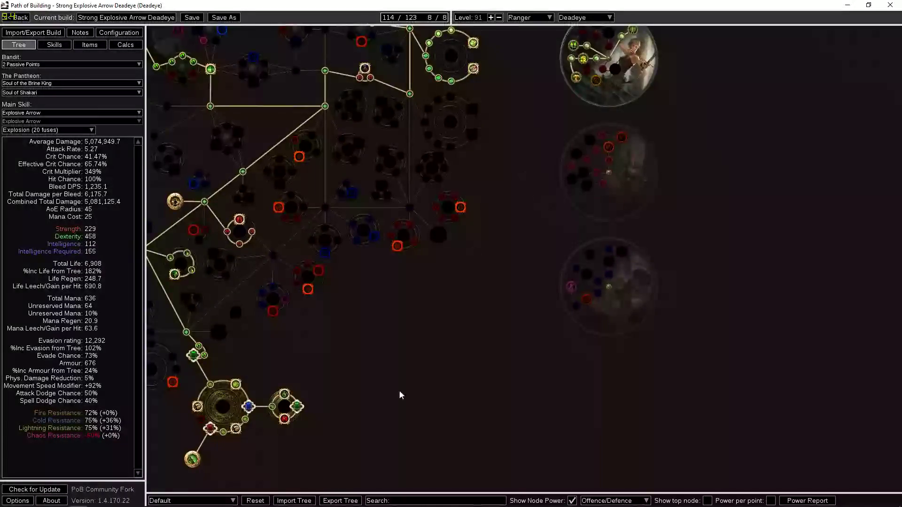
left_click_drag(518, 185, 377, 427)
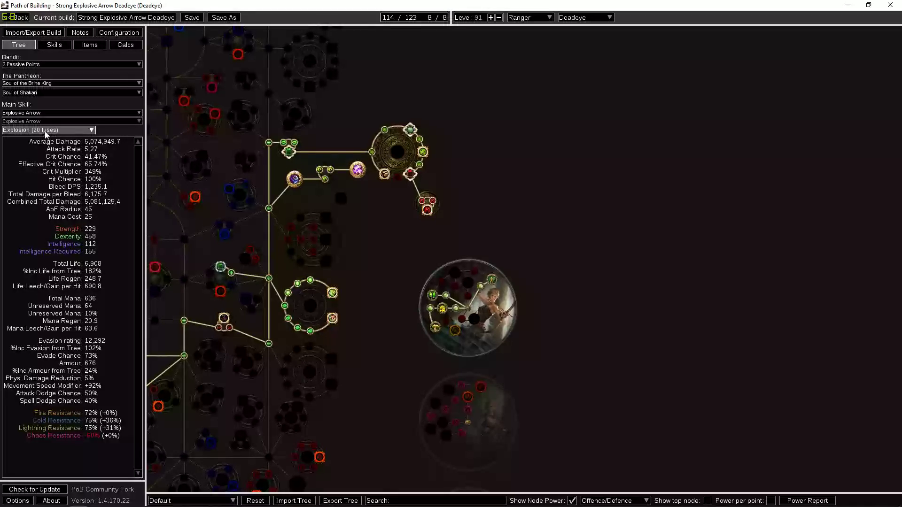
left_click(86, 43)
left_click(84, 35)
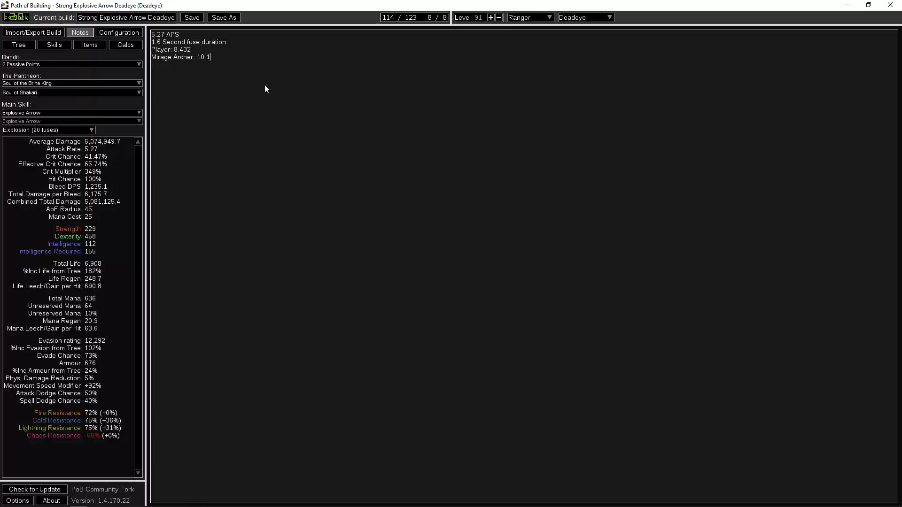
left_click(98, 46)
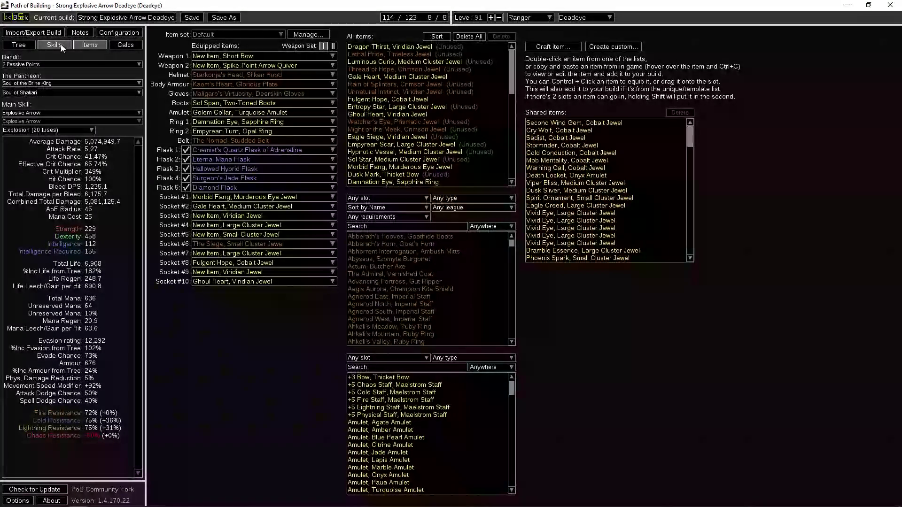
mouse_move(213, 55)
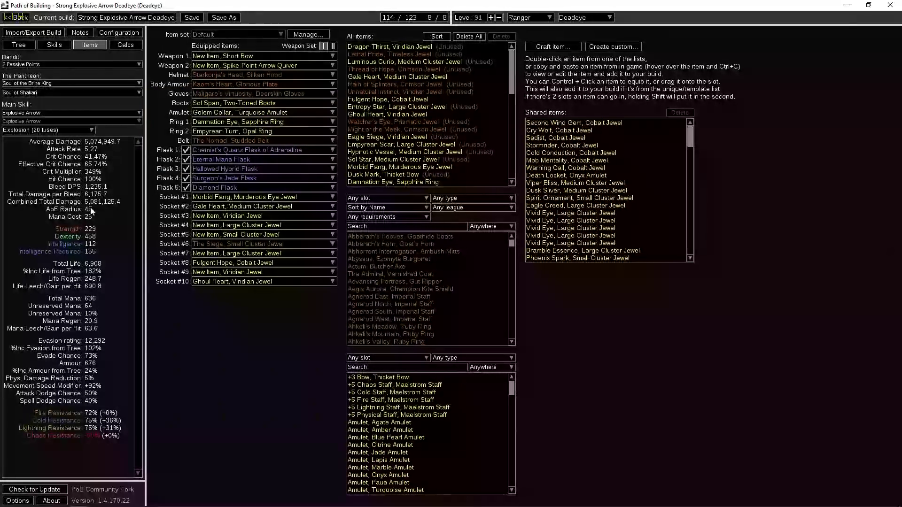
Step: Check the breakdown of Explosive Arrow's skill duration in the build calculations
key("ctrl+1")
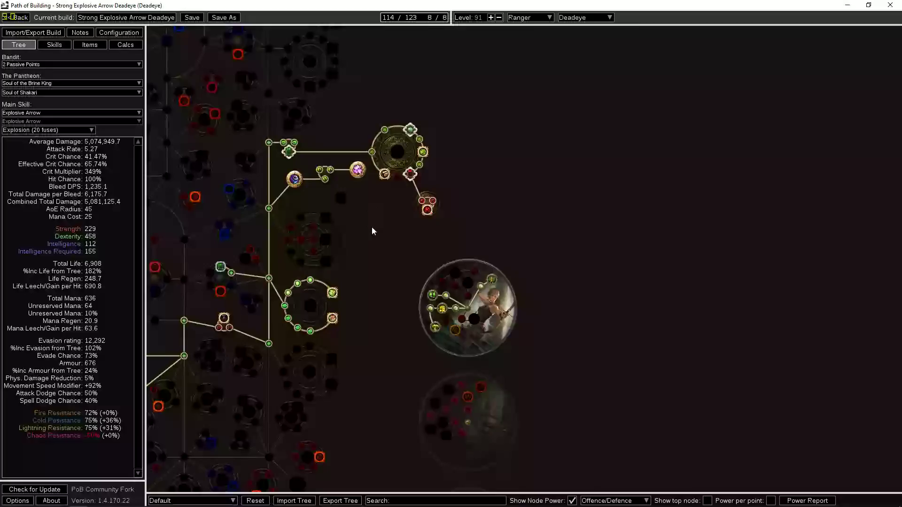
left_click_drag(373, 230, 498, 360)
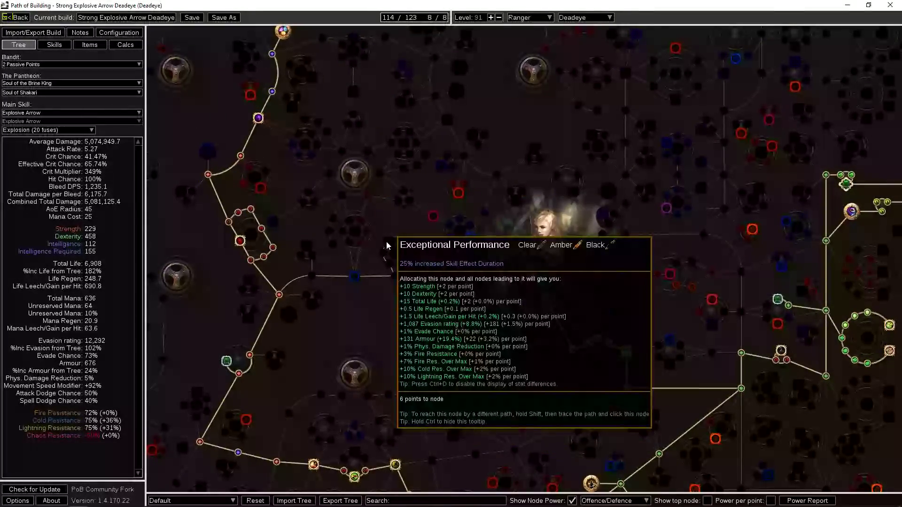
left_click(125, 45)
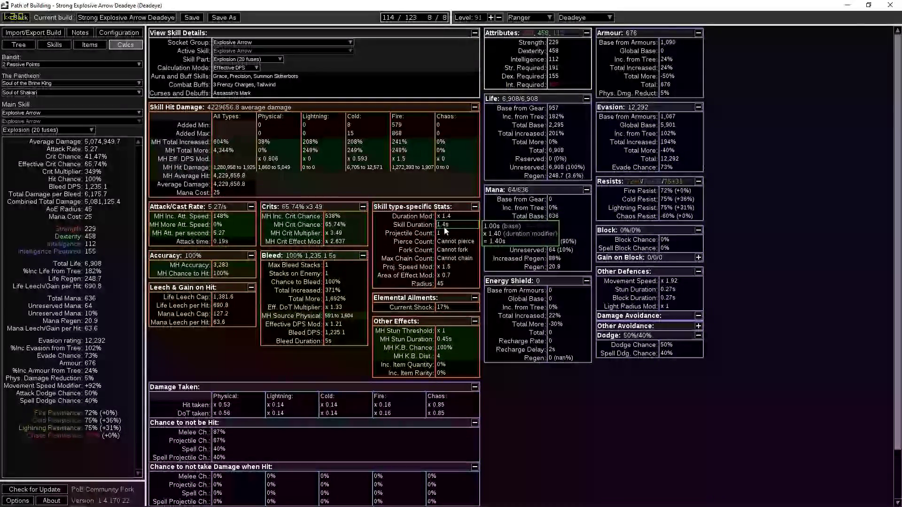
mouse_move(449, 230)
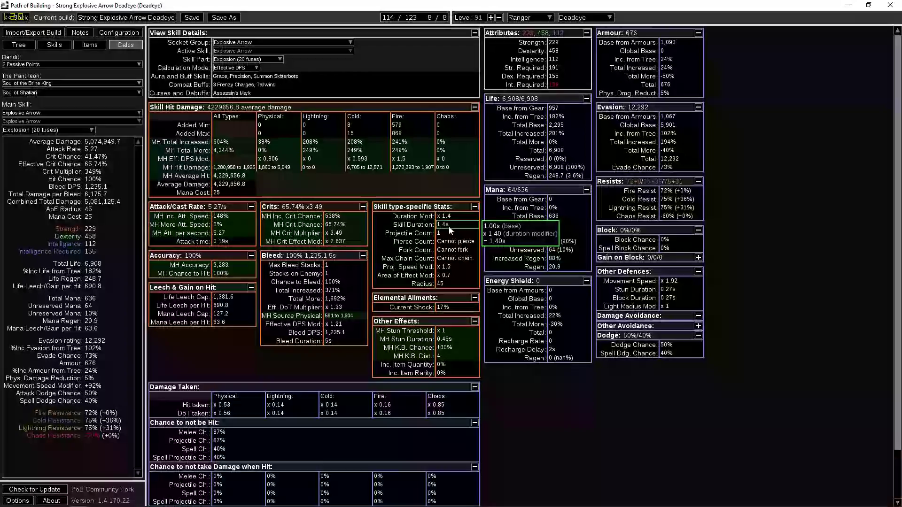
left_click(95, 46)
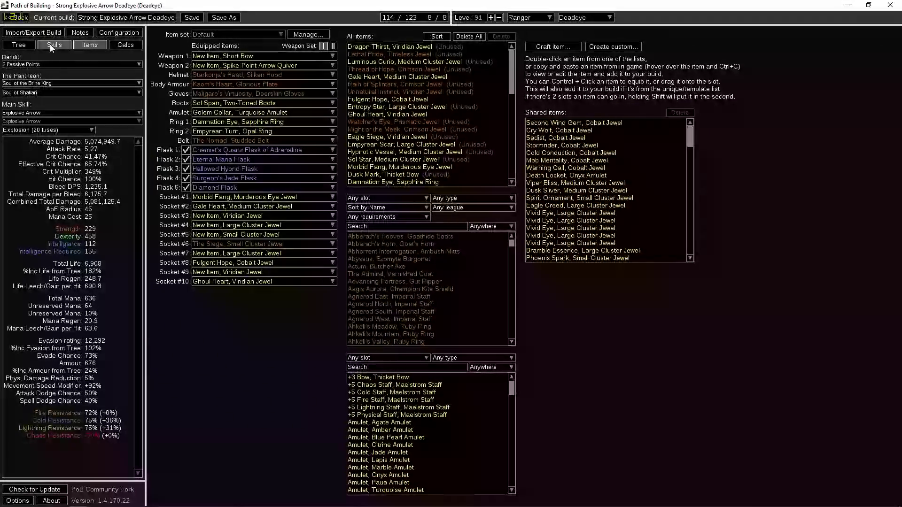
left_click(54, 44)
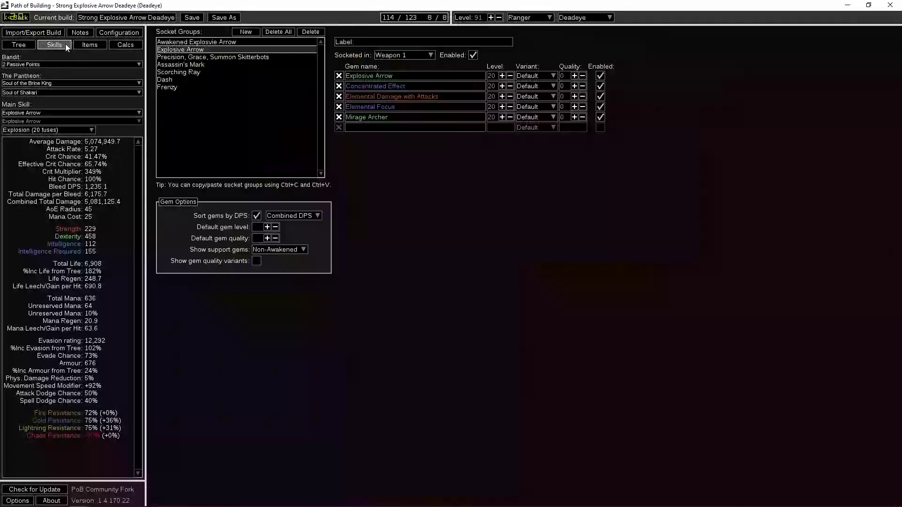
left_click(124, 44)
left_click(132, 35)
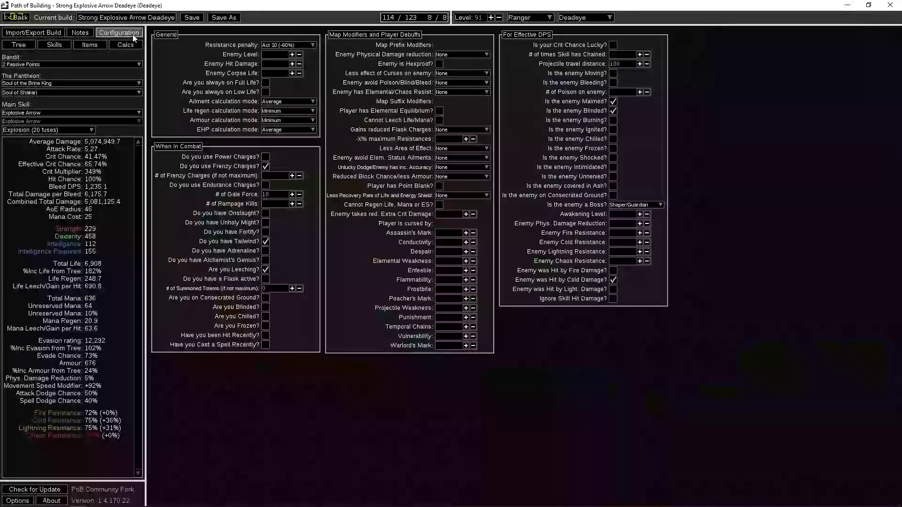
Step: Allocate the first Skill Duration node beside the northwestern passive path and check Explosive Arrow's calculated skill duration
left_click(19, 44)
left_click_drag(357, 119, 357, 199)
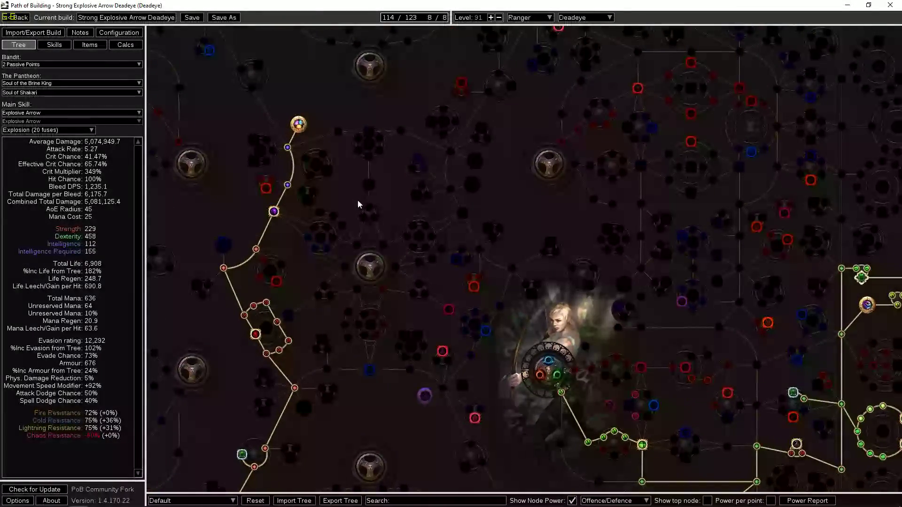
left_click(303, 195)
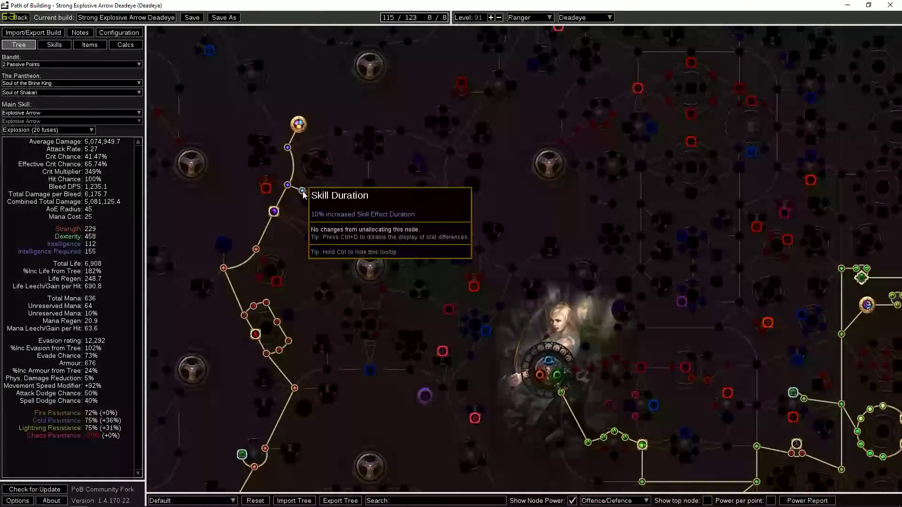
left_click(125, 45)
mouse_move(457, 225)
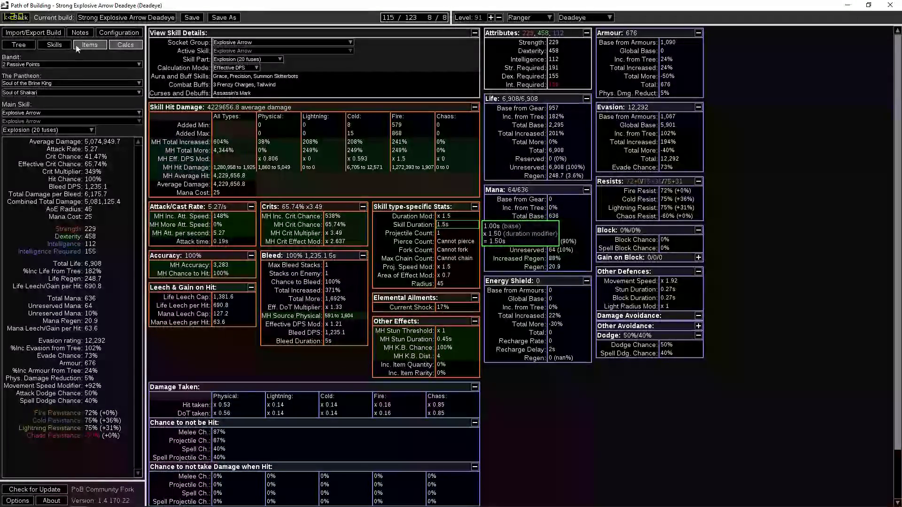
Step: Allocate the second Skill Duration node and its adjoining notable, and recheck the calculated skill duration
left_click(19, 45)
left_click(307, 200)
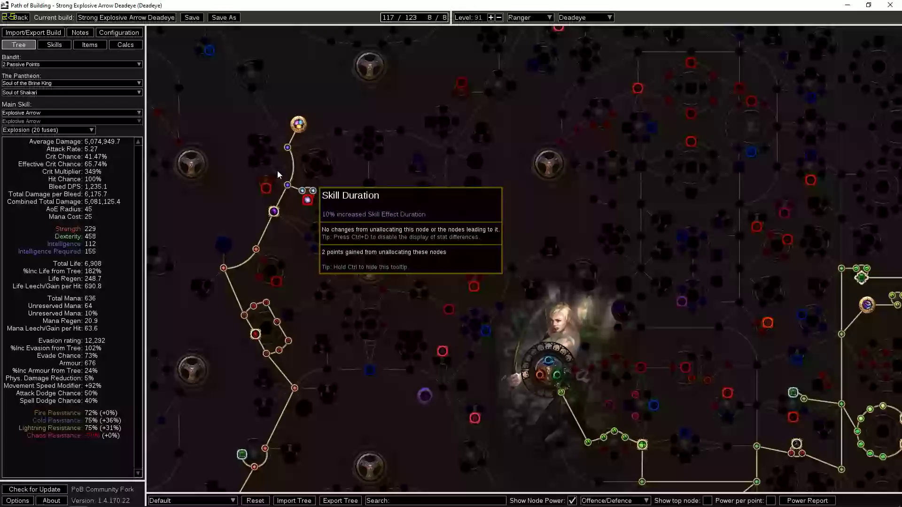
left_click(119, 32)
left_click(126, 44)
mouse_move(436, 230)
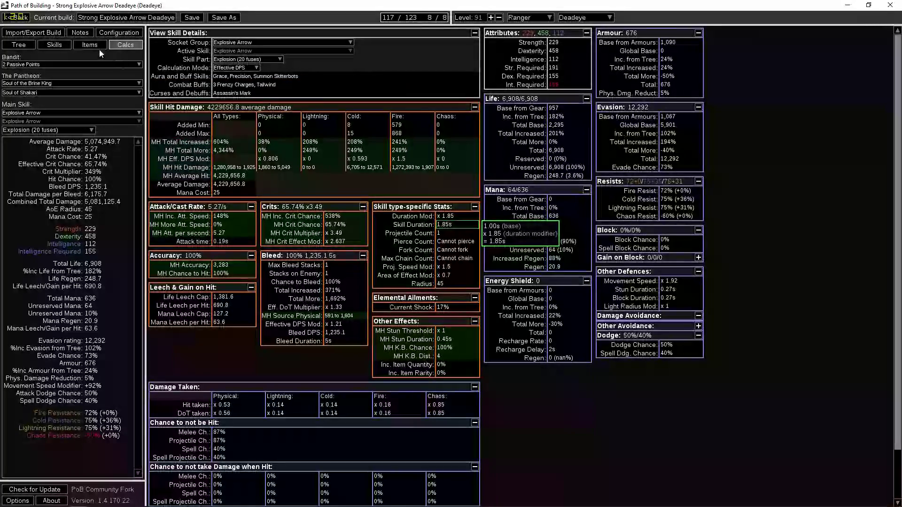
Step: Unallocate the two Skill Duration nodes and their adjoining notable beside the northwestern passive path
left_click(121, 37)
left_click(19, 45)
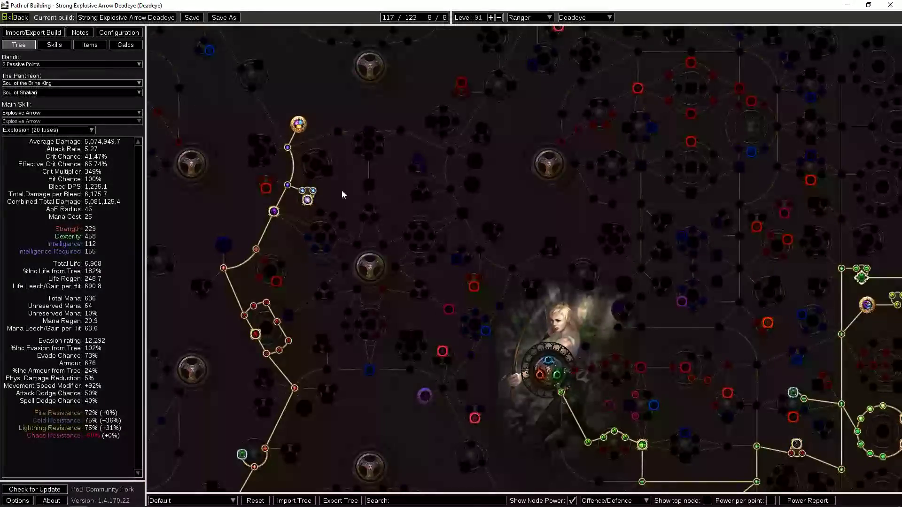
left_click(302, 192)
left_click_drag(396, 426, 365, 301)
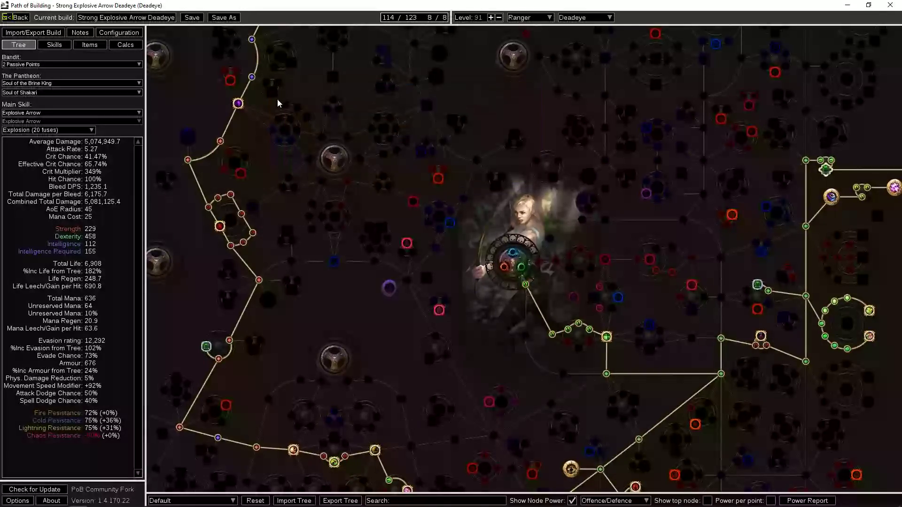
Step: Inspect the equipped Starkonja's Head helmet's Explosive Arrow duration enchantment, the northwestern passive path and the main skill's linked gems
left_click(90, 45)
mouse_move(238, 77)
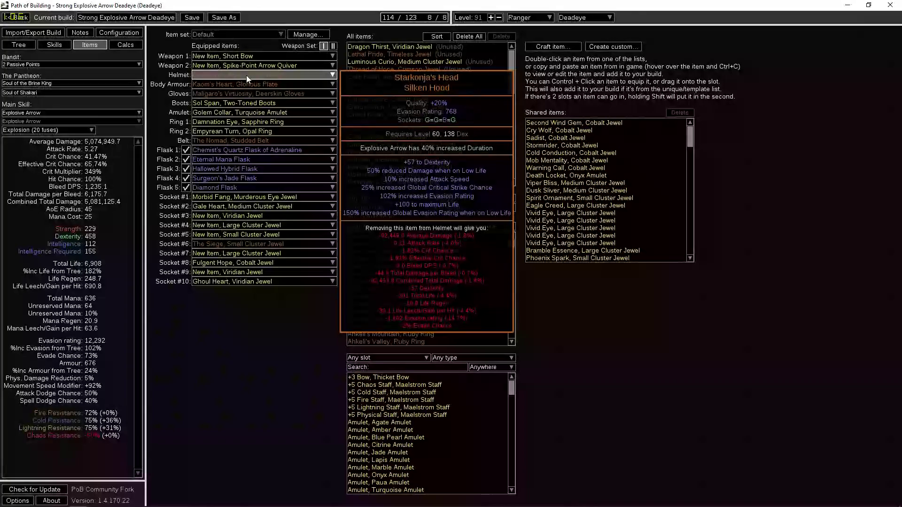
left_click(19, 44)
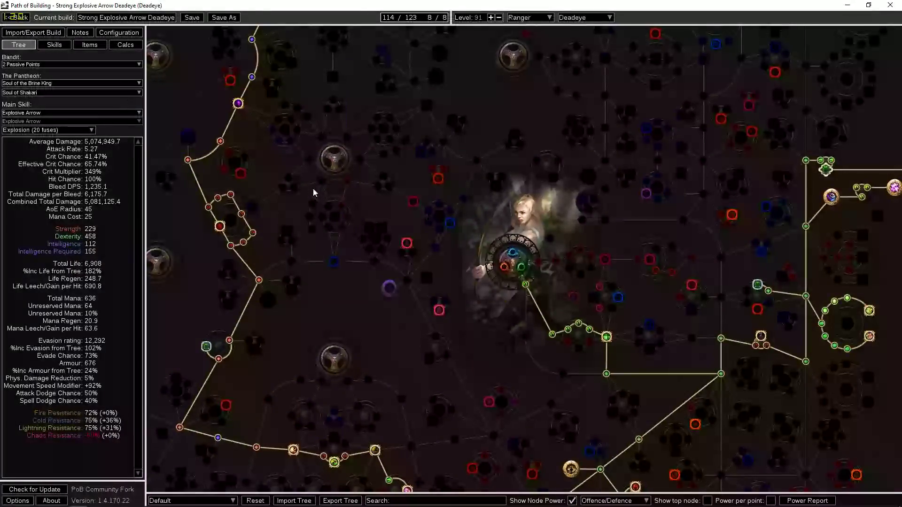
left_click_drag(266, 162, 363, 253)
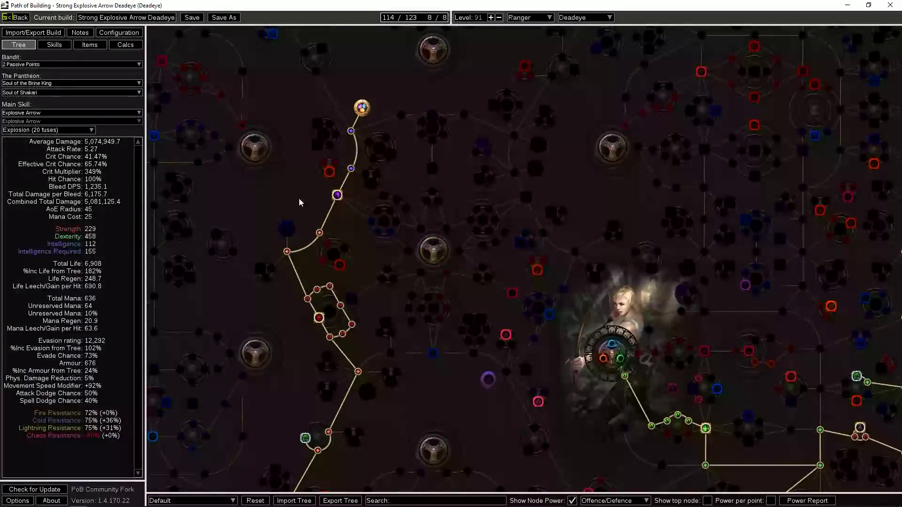
left_click(90, 45)
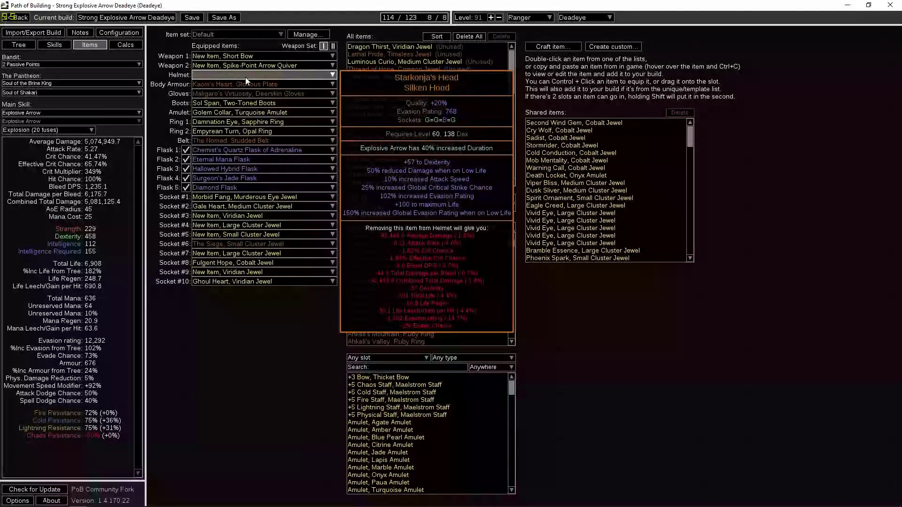
left_click(27, 46)
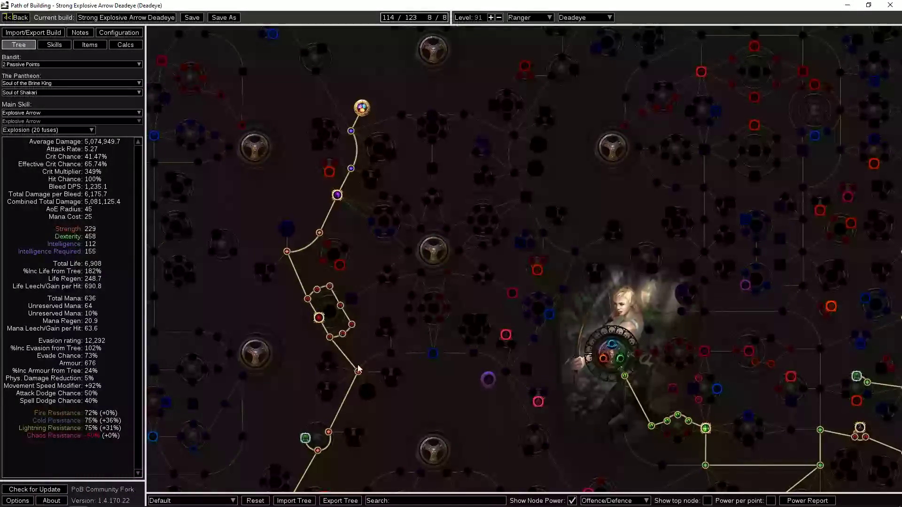
mouse_move(141, 116)
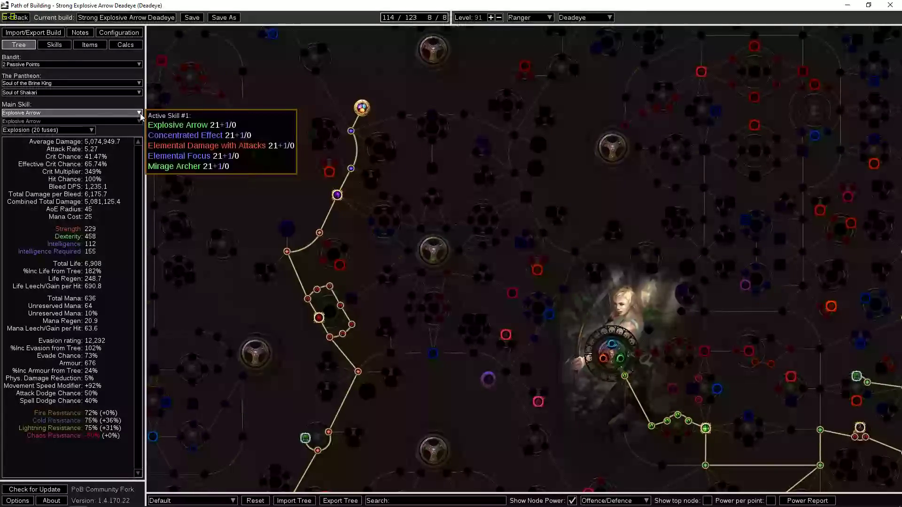
mouse_move(371, 188)
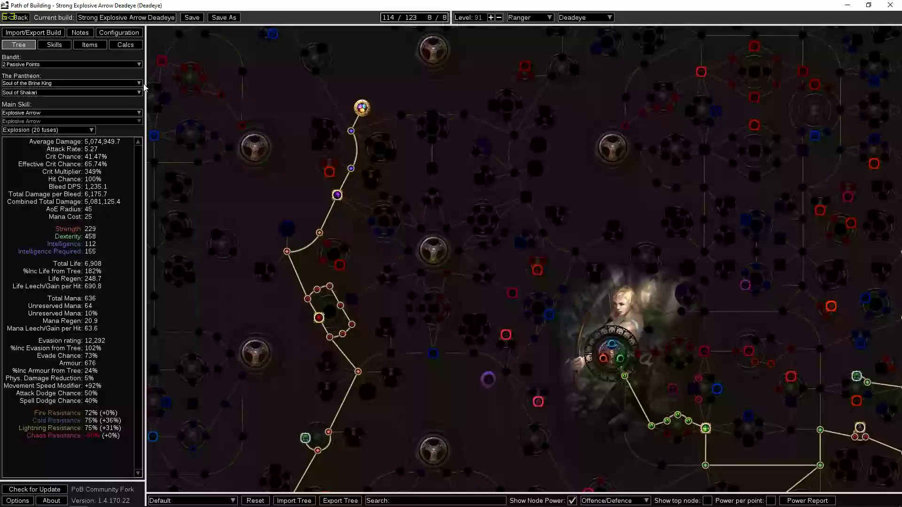
Step: Equip Silverbough and The Tempest in turn in the Weapon 1 slot to compare their effect on the build's damage
left_click(90, 44)
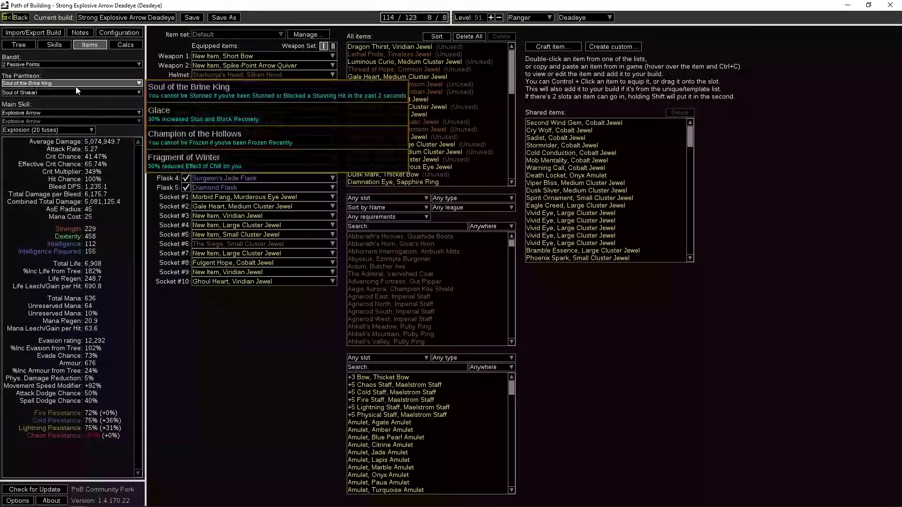
left_click(237, 55)
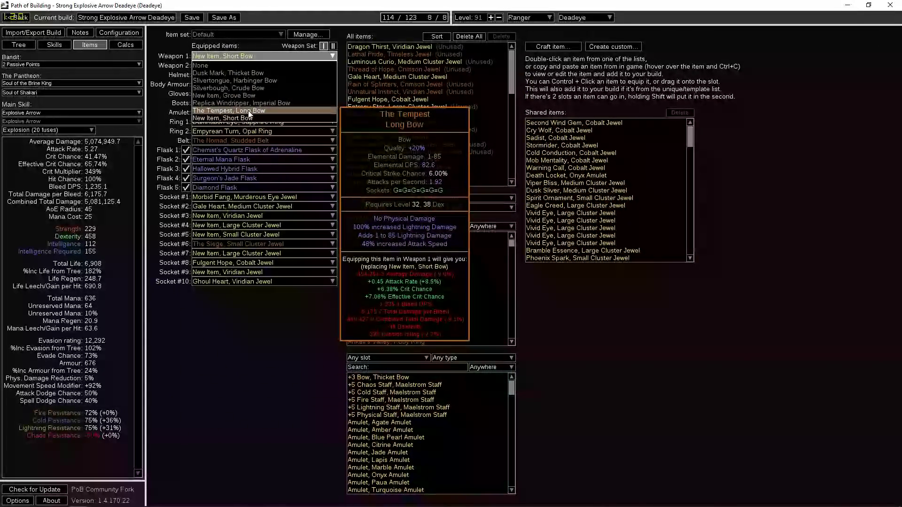
left_click(252, 87)
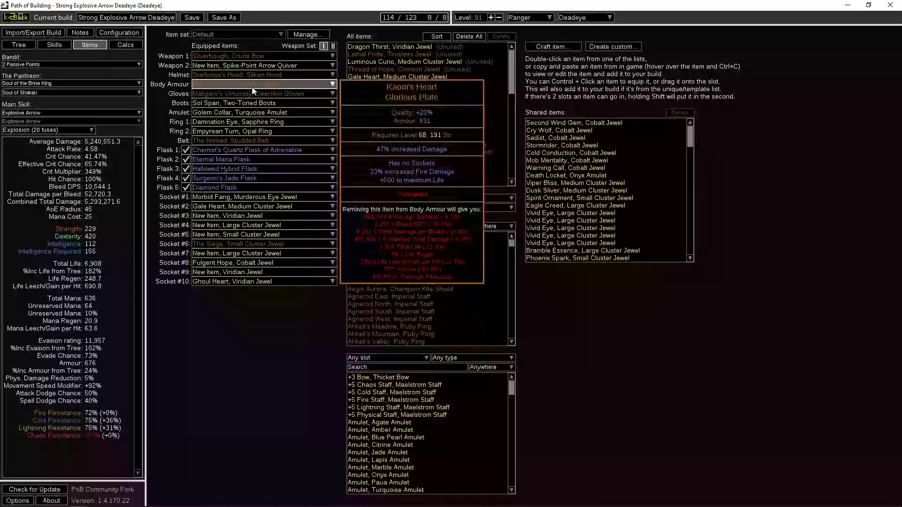
left_click(252, 57)
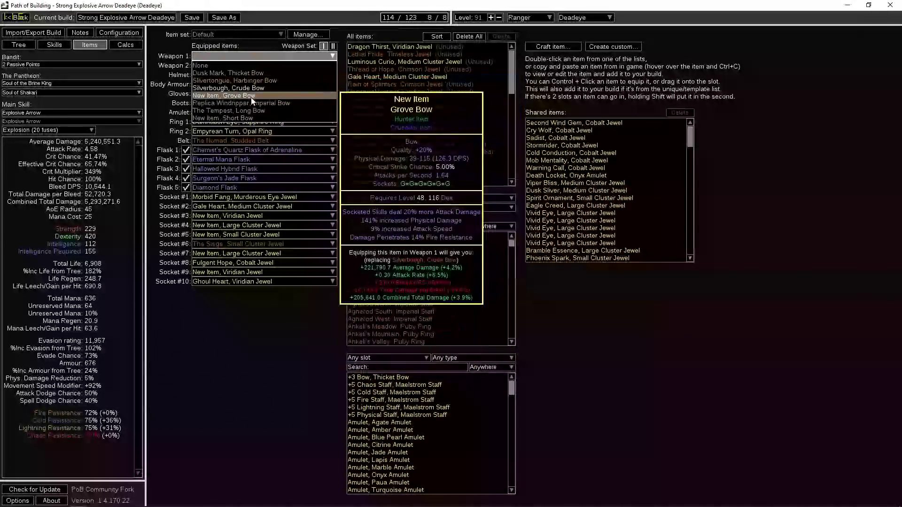
left_click(240, 111)
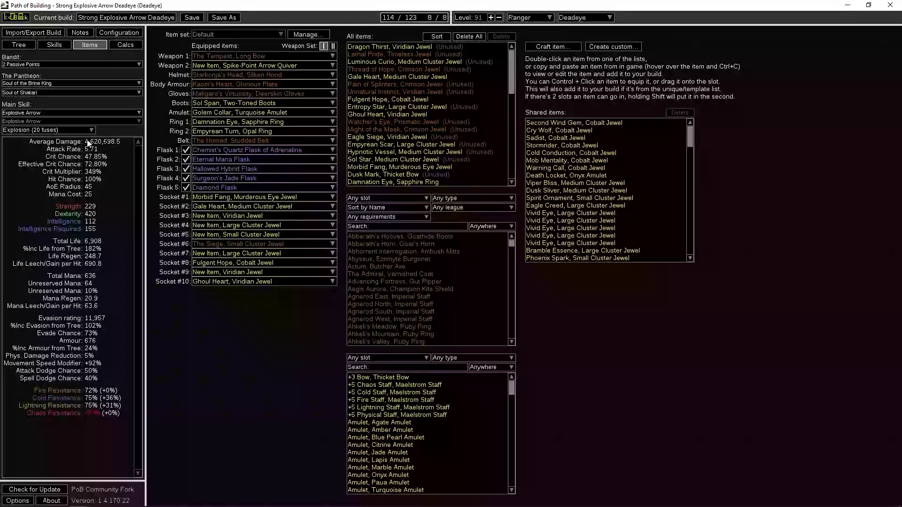
Step: Try Replica Windripper in the Weapon 1 slot for comparison, and re-equip the Short Bow
left_click(249, 60)
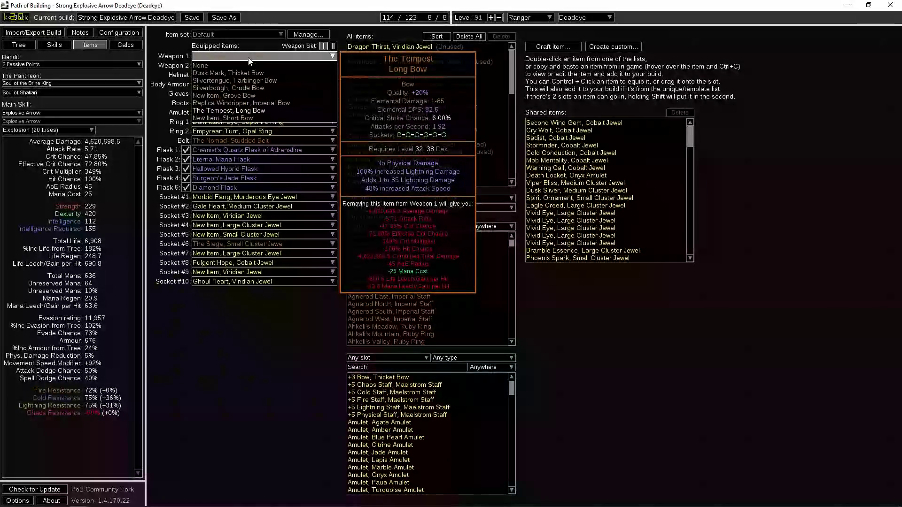
left_click(249, 101)
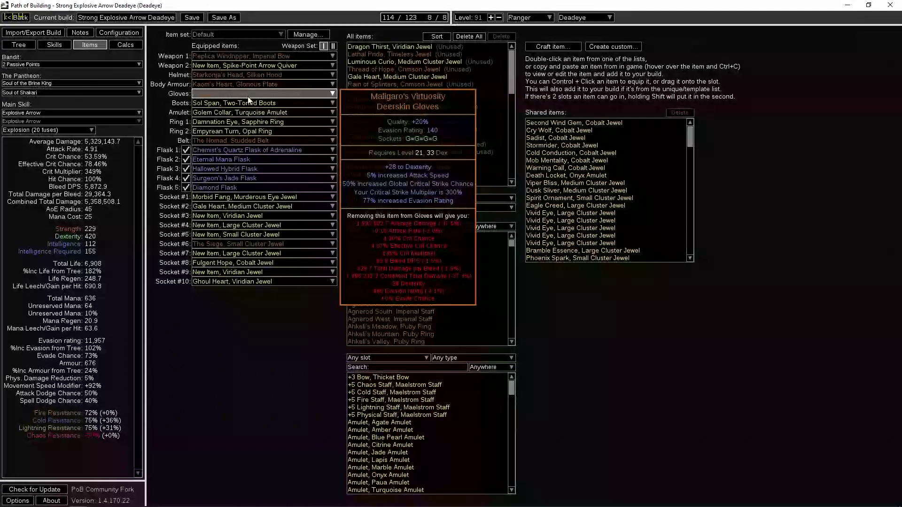
left_click(243, 56)
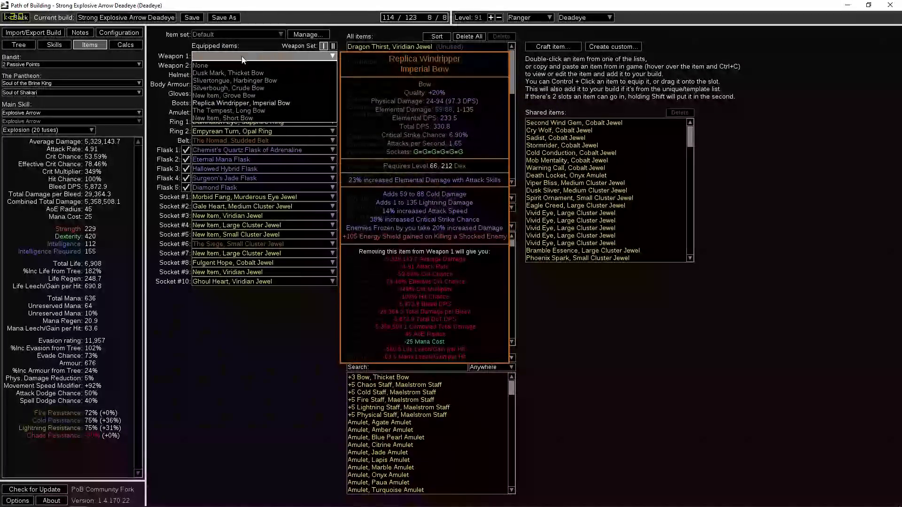
left_click(223, 118)
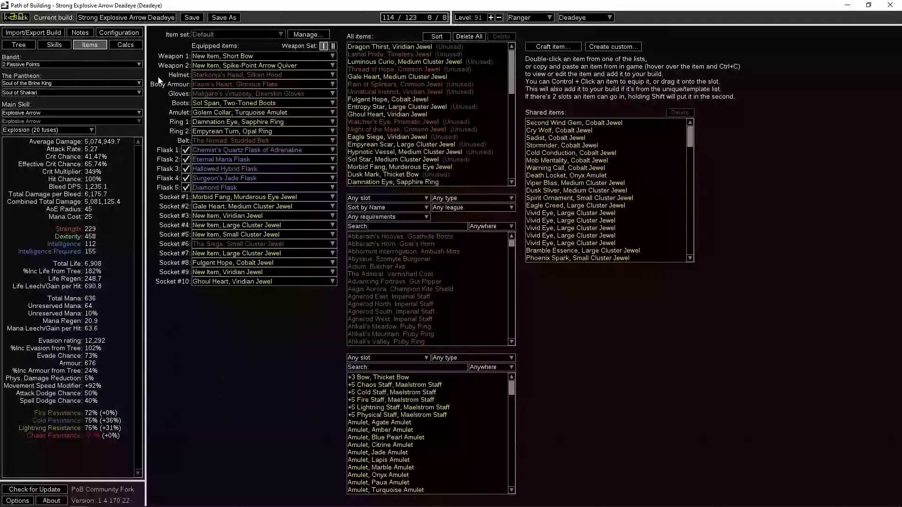
mouse_move(231, 56)
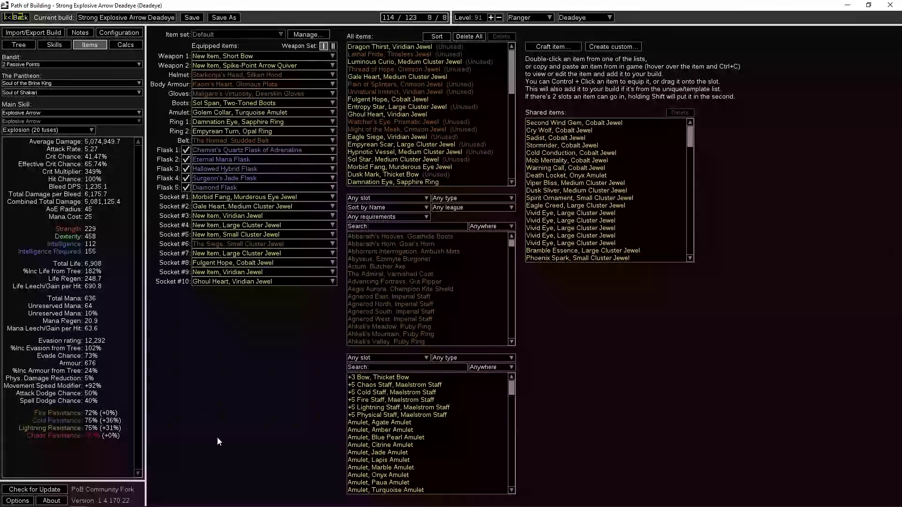
Step: Examine the Deadeye ascendancy's Gathering Winds and Wind Ward nodes on the passive tree, along with the build's attack rate
key("ctrl+1")
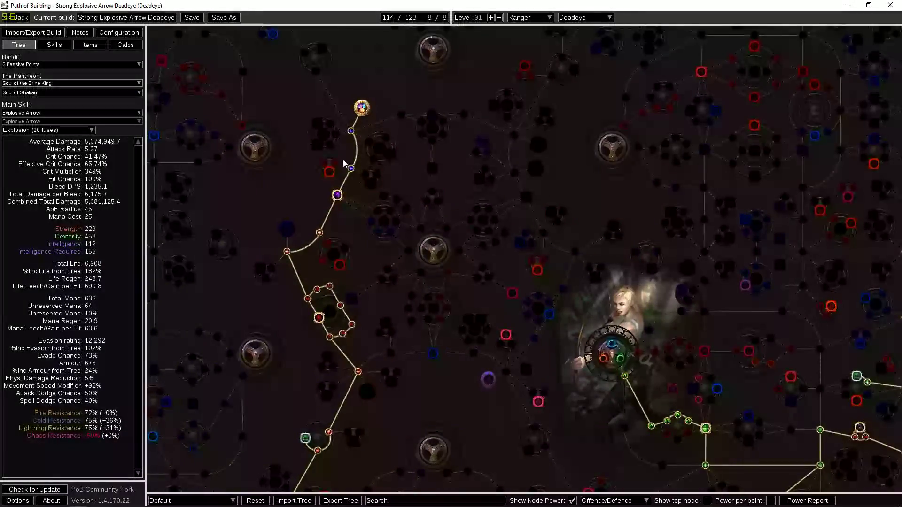
left_click_drag(345, 163, 618, 124)
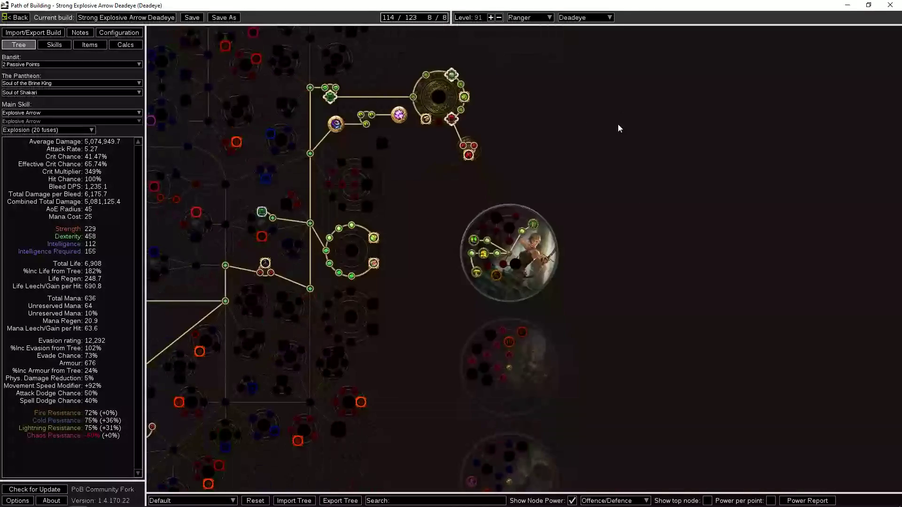
mouse_move(484, 258)
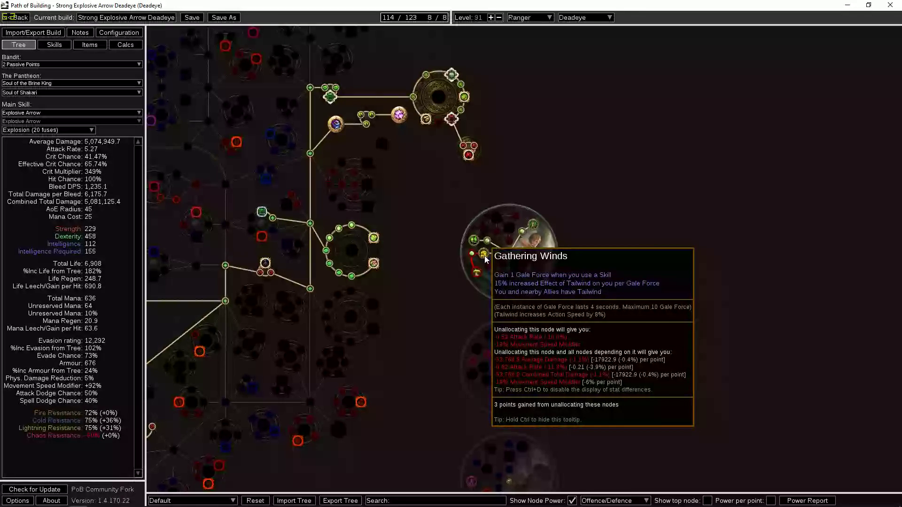
mouse_move(478, 274)
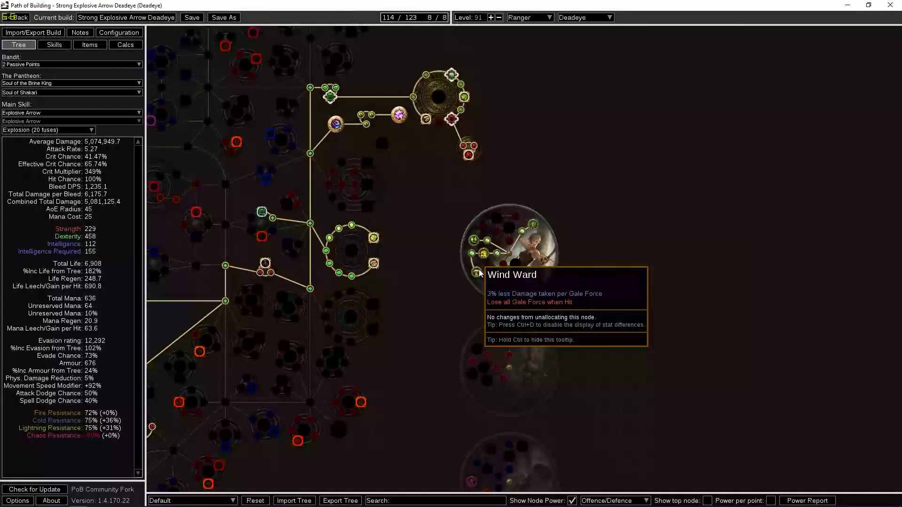
left_click_drag(443, 302, 549, 253)
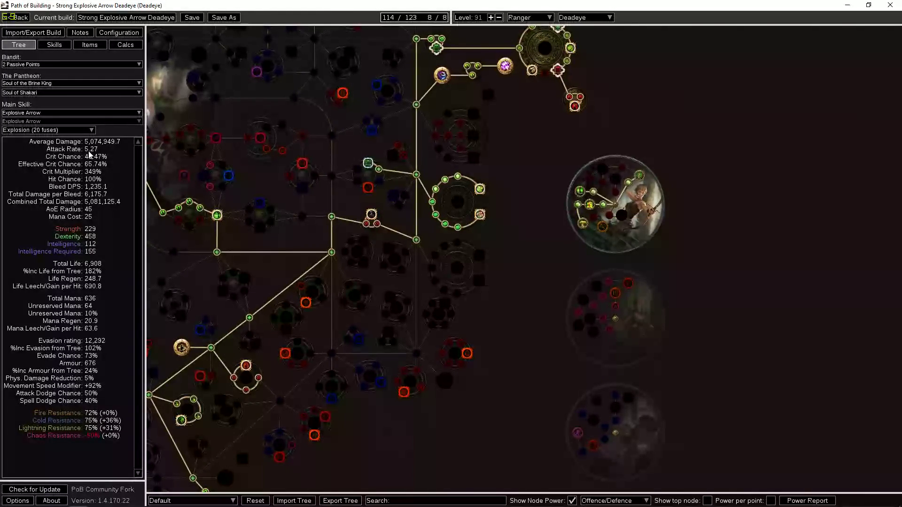
mouse_move(582, 227)
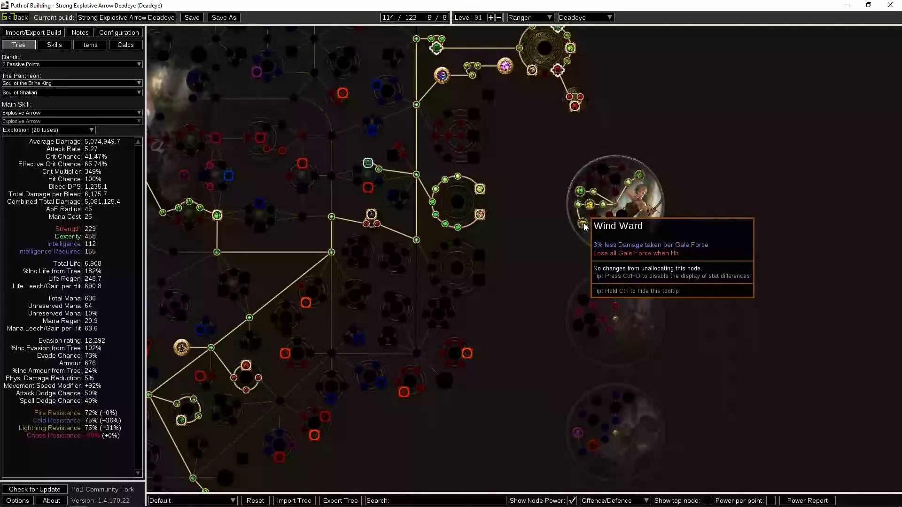
left_click_drag(540, 261, 604, 224)
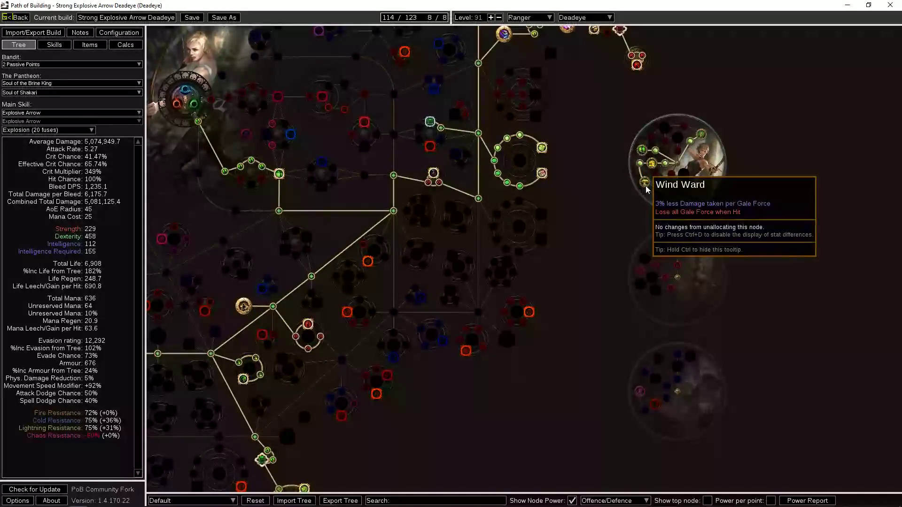
left_click_drag(556, 260, 638, 223)
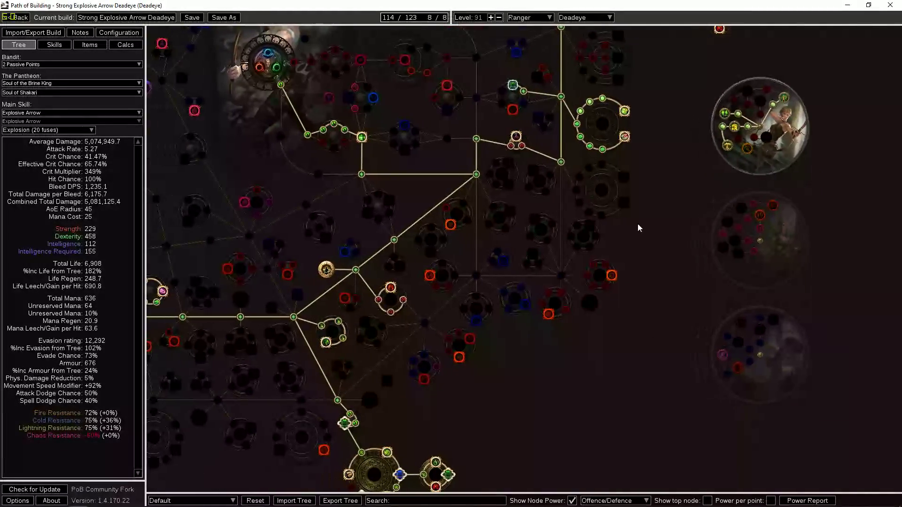
Step: Survey the allocated southern and eastern passive clusters, recheck Wind Ward, and read the Dazzling Strikes notable
left_click_drag(565, 374, 571, 390)
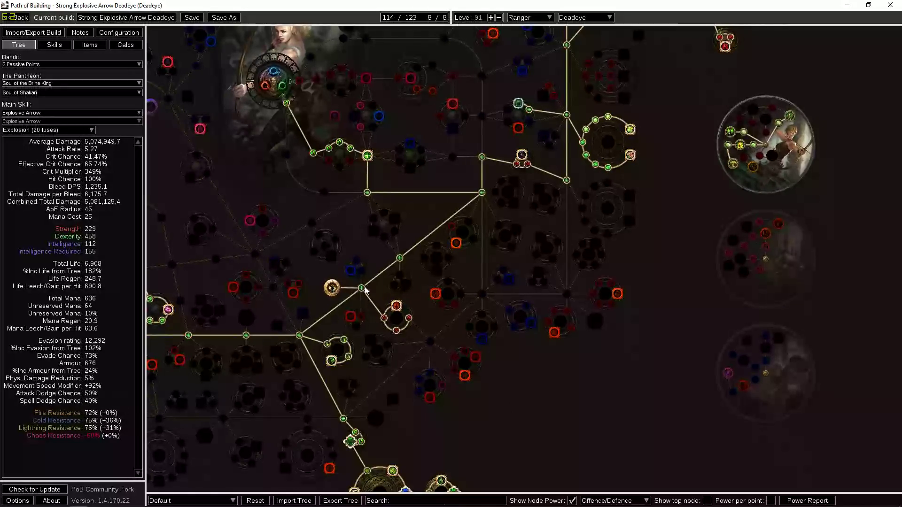
left_click_drag(639, 197, 558, 355)
left_click_drag(306, 378, 456, 212)
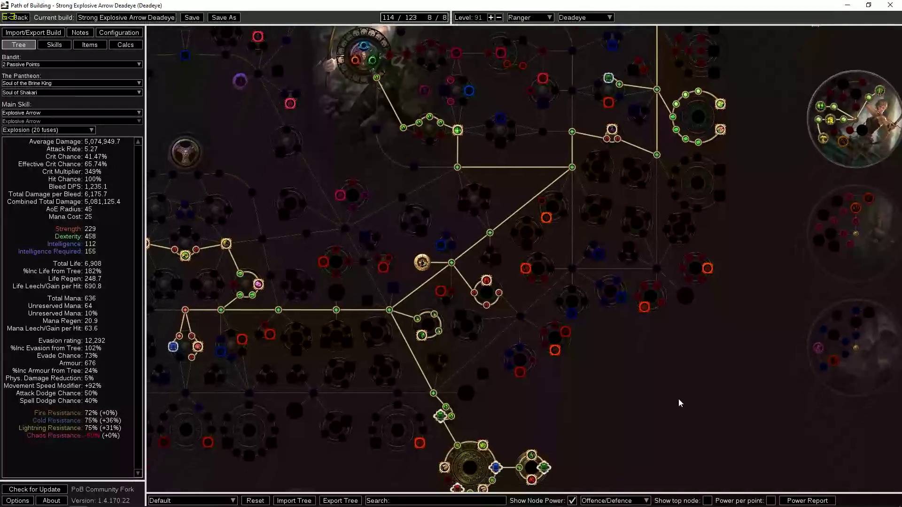
left_click_drag(707, 358, 675, 363)
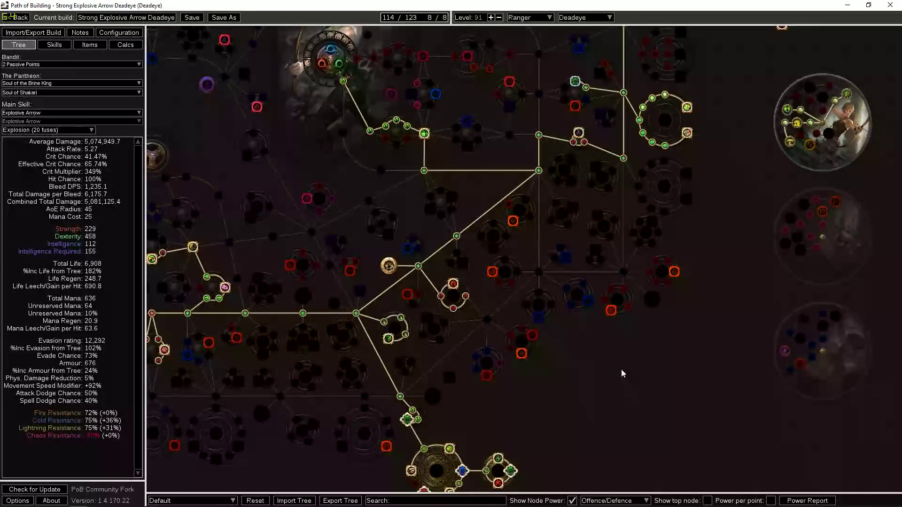
left_click_drag(593, 370, 517, 401)
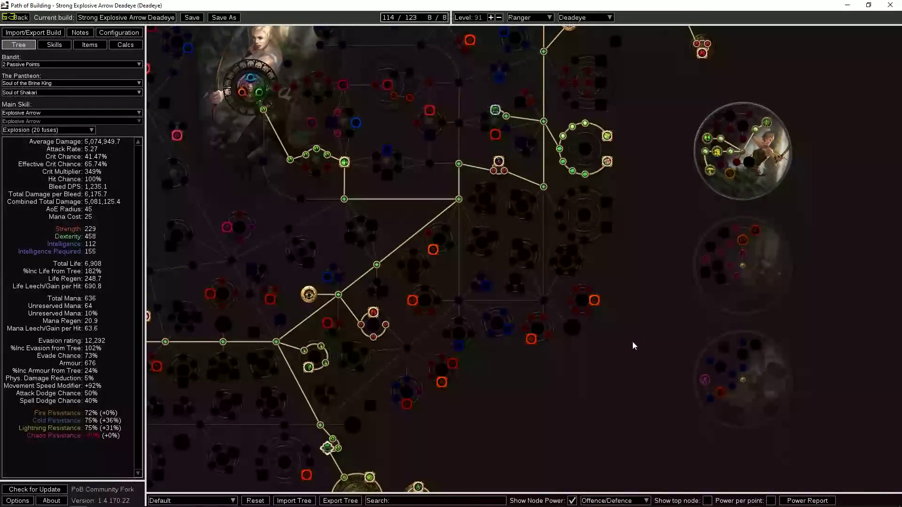
mouse_move(710, 173)
left_click_drag(357, 216, 456, 159)
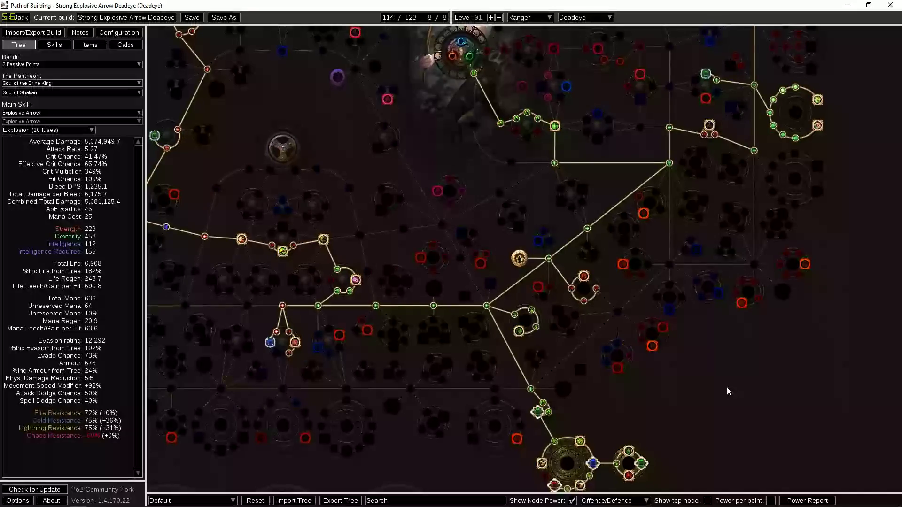
left_click_drag(754, 326, 560, 506)
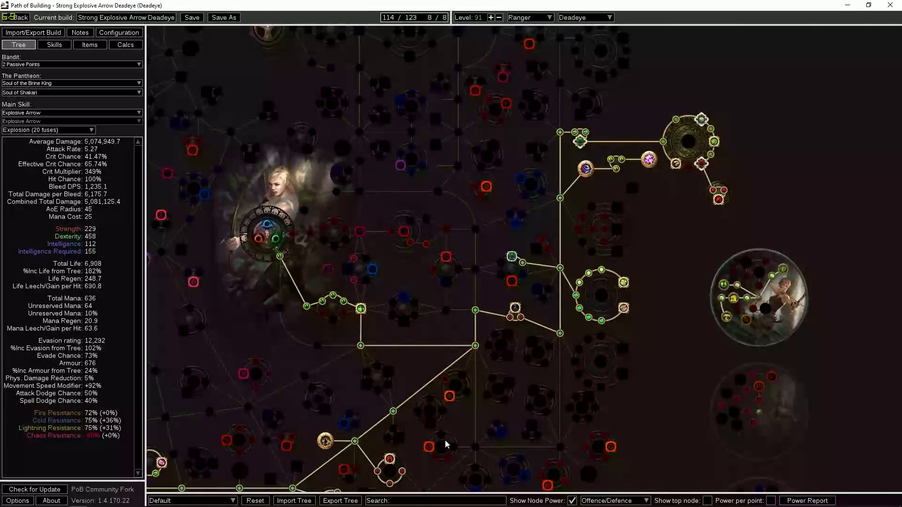
left_click_drag(677, 409, 705, 317)
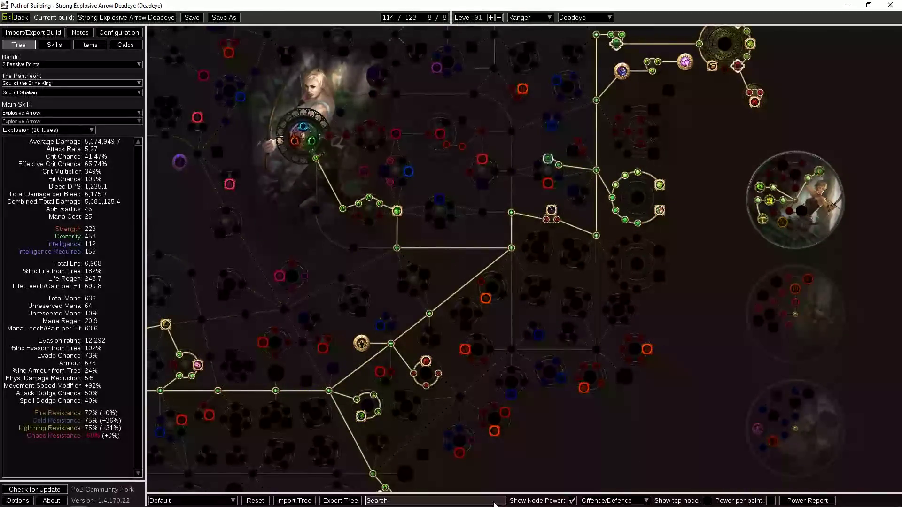
mouse_move(361, 417)
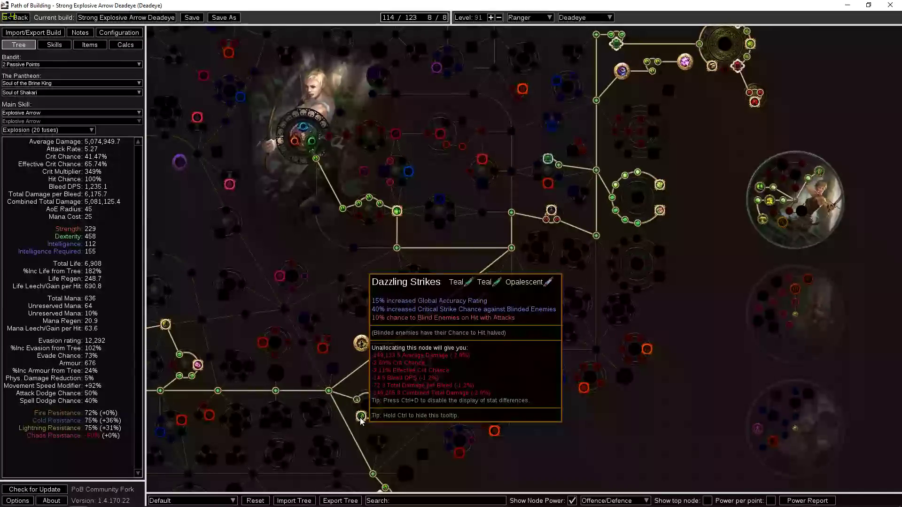
Step: Examine the eastern large cluster jewel area, the path to the southern clusters, and the Gale Heart medium cluster jewel socket with its item slot
left_click_drag(726, 258, 556, 408)
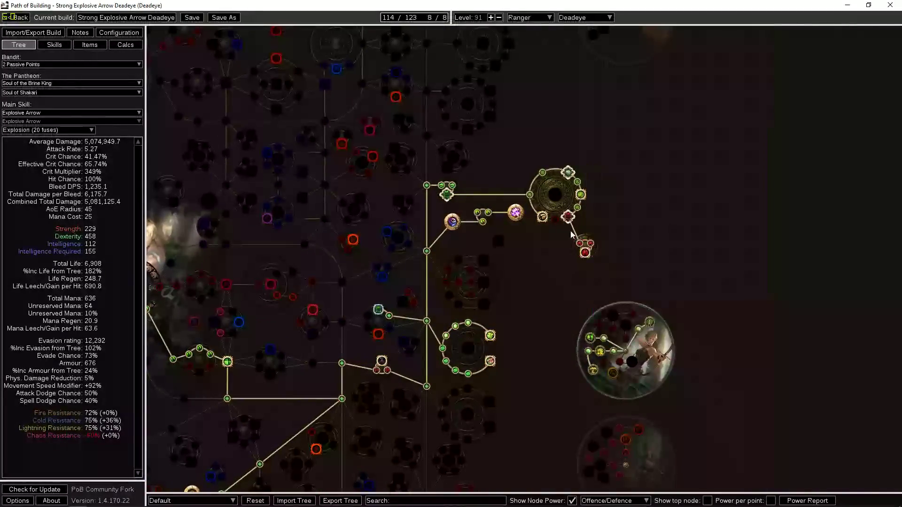
mouse_move(569, 219)
mouse_move(569, 173)
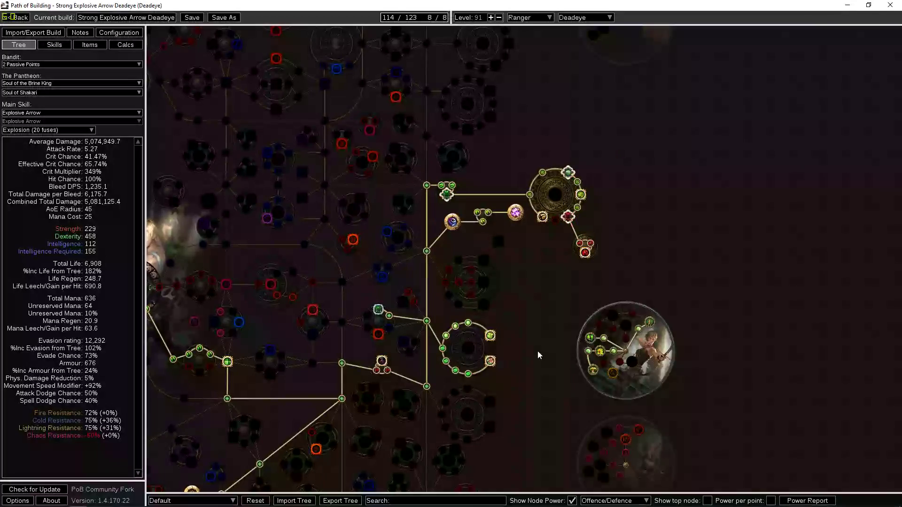
left_click_drag(537, 351, 587, 306)
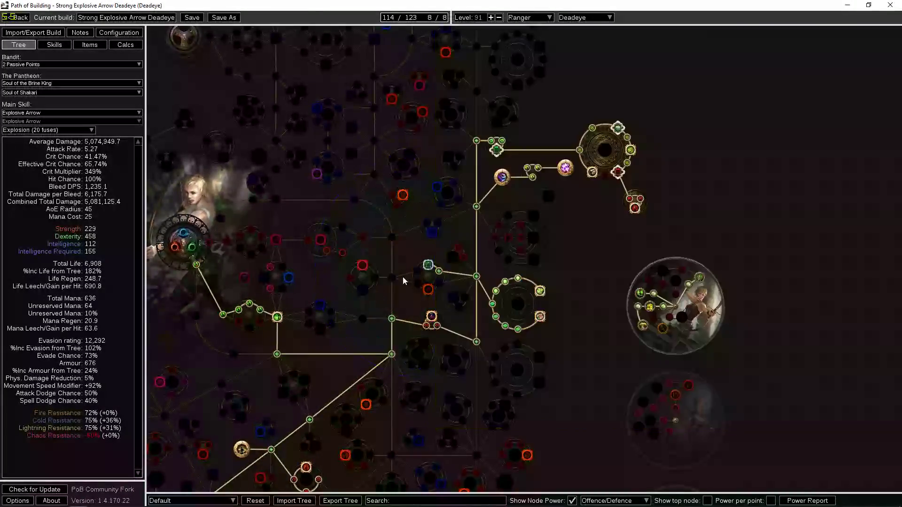
left_click_drag(194, 393, 563, 213)
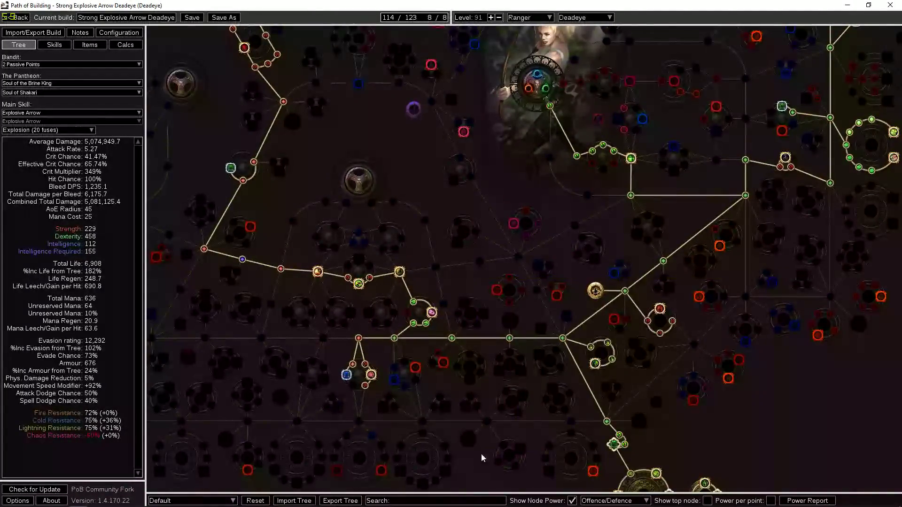
left_click_drag(480, 453, 521, 409)
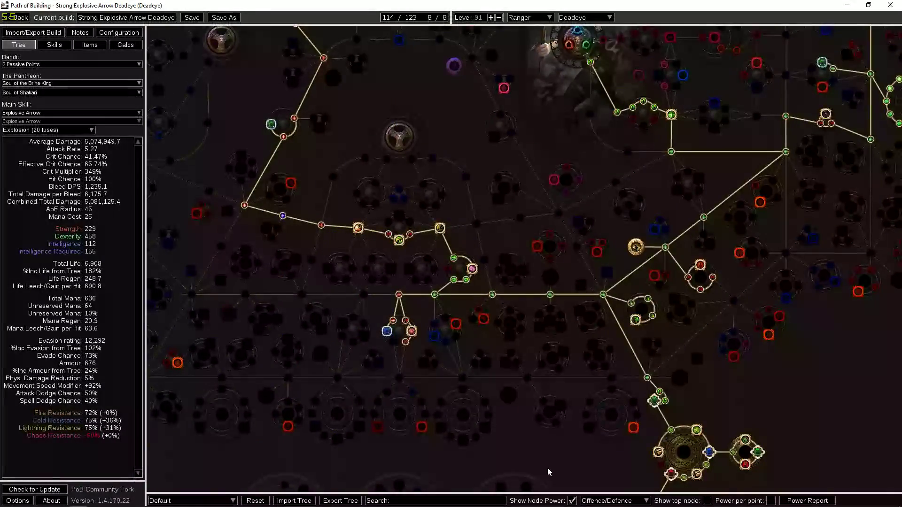
left_click_drag(548, 468, 483, 371)
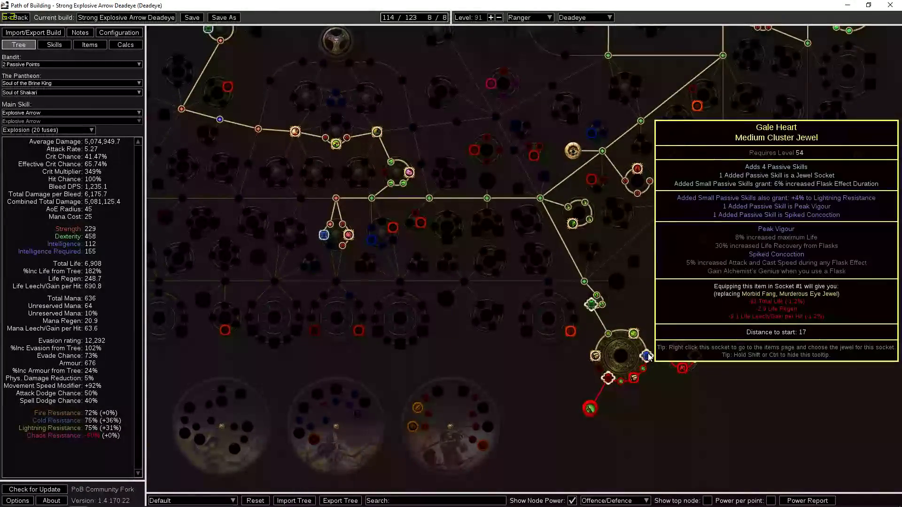
left_click(647, 356)
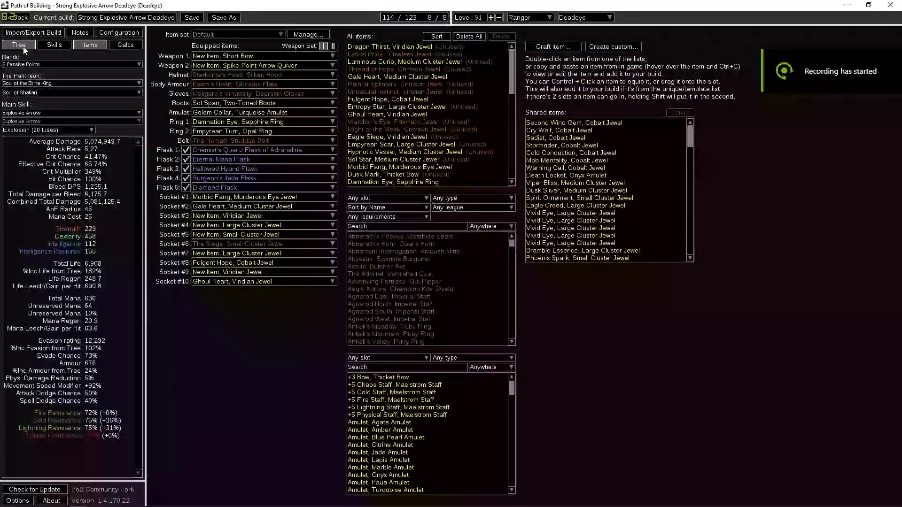
Step: Read the Elemental Equilibrium keystone on the tree, and view the main skill's stats as Arrow before restoring Explosion (20 fuses)
left_click(27, 46)
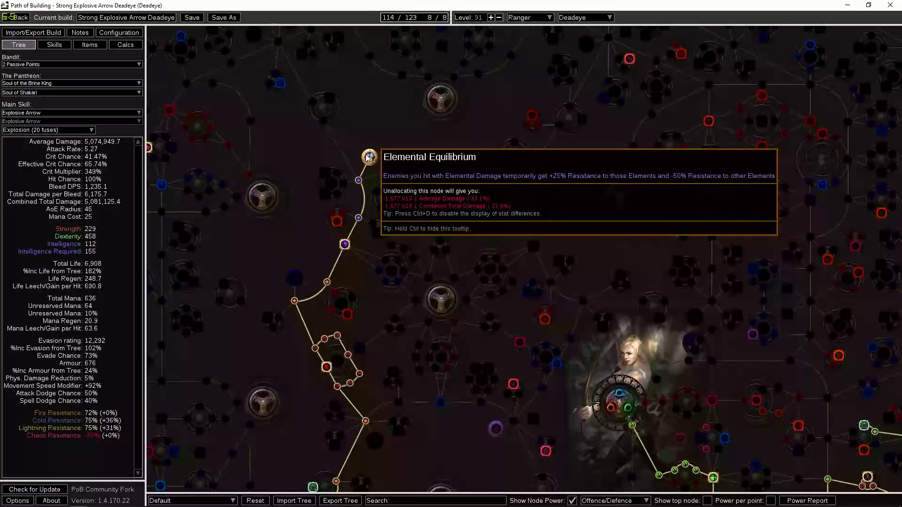
left_click(47, 130)
left_click(47, 172)
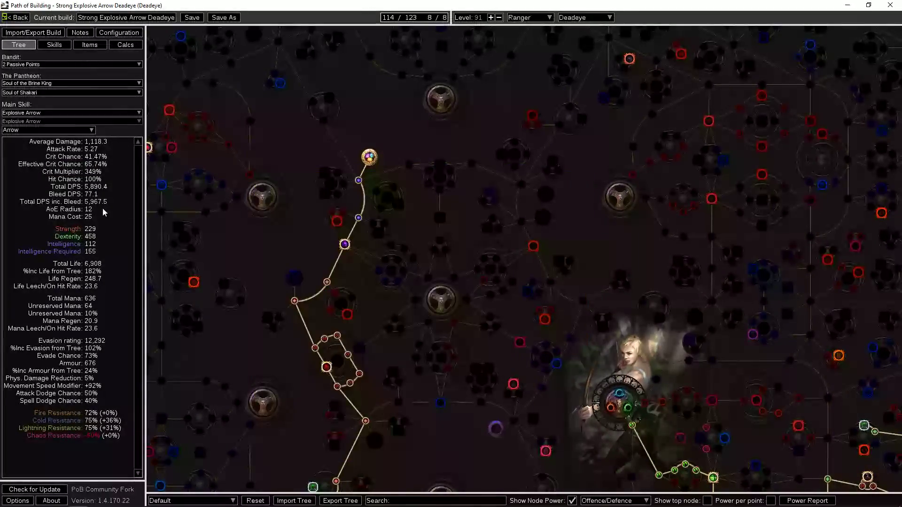
left_click(68, 130)
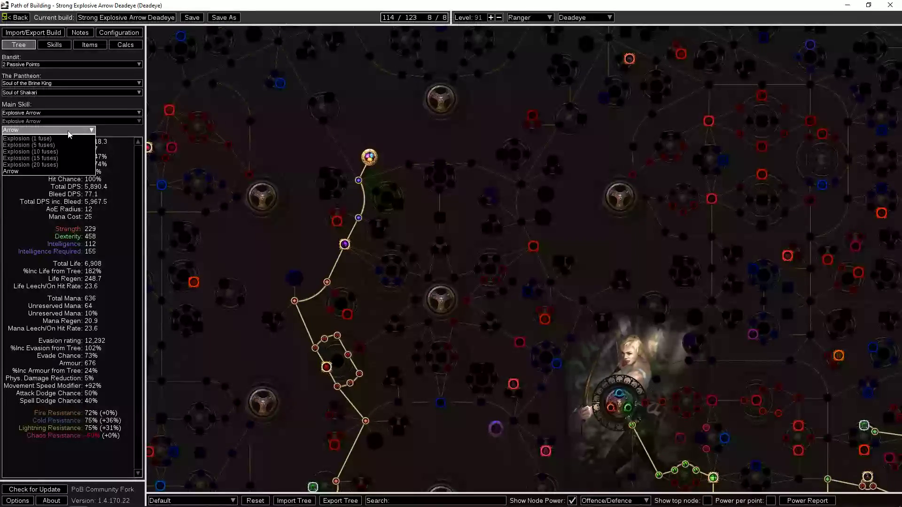
left_click(56, 165)
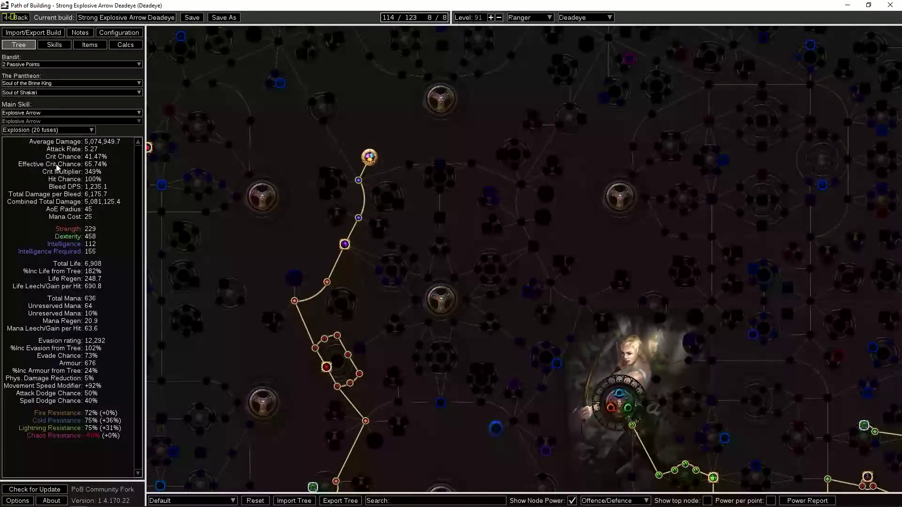
Step: Set the calculations' skill part to Arrow, inspect its hit damage per element, and check the Damnation Eye ring's added cold damage
left_click(132, 34)
left_click(126, 45)
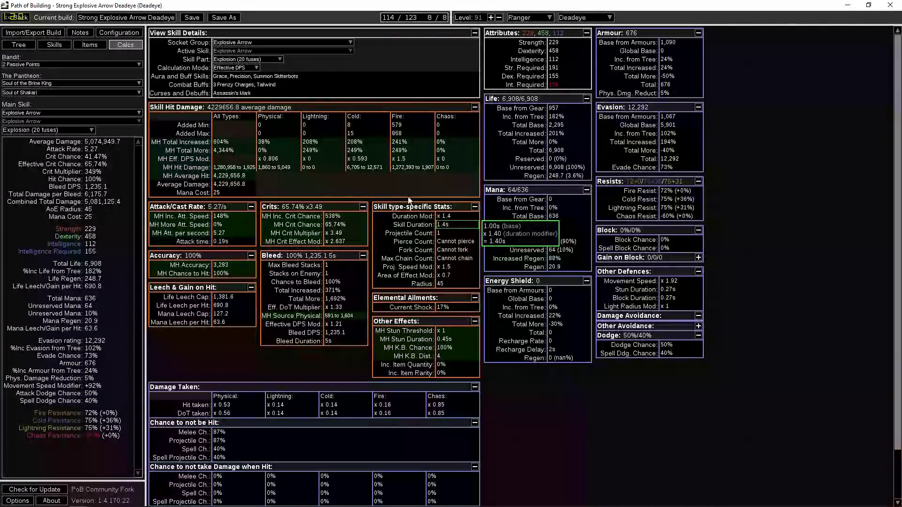
left_click(246, 59)
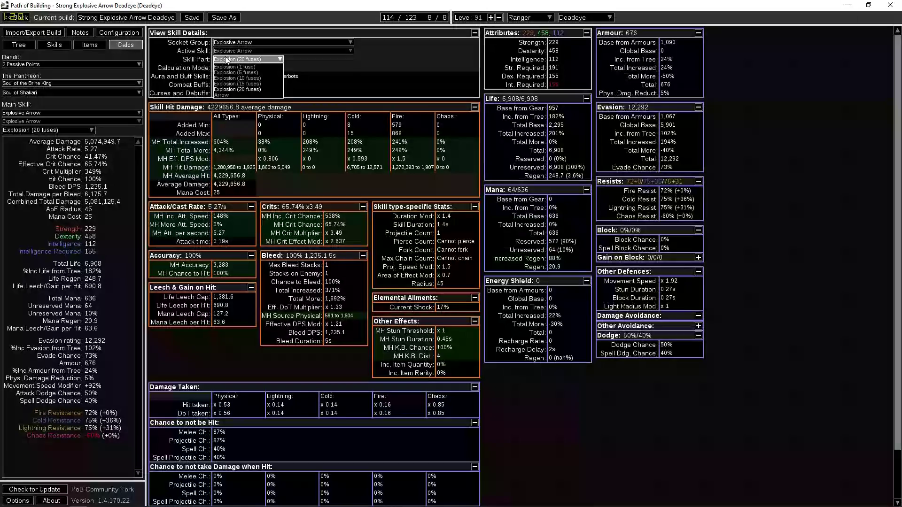
left_click(229, 91)
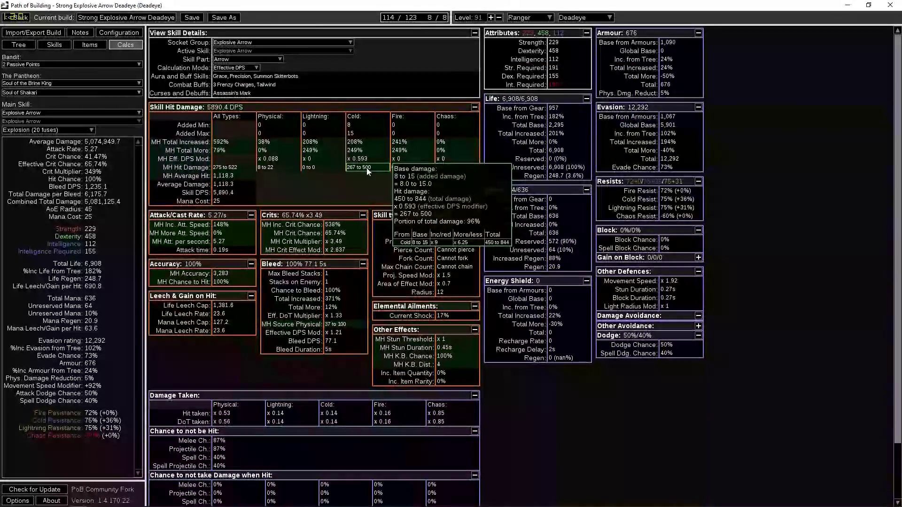
mouse_move(413, 170)
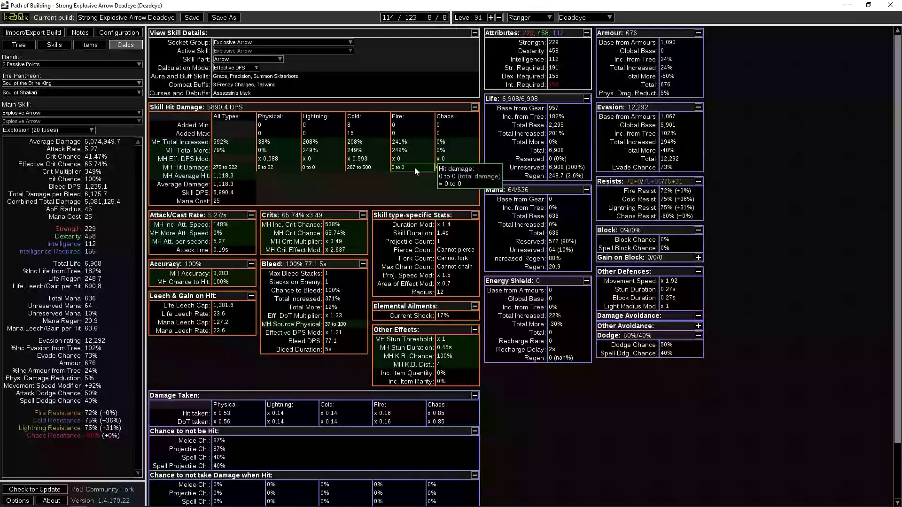
mouse_move(363, 166)
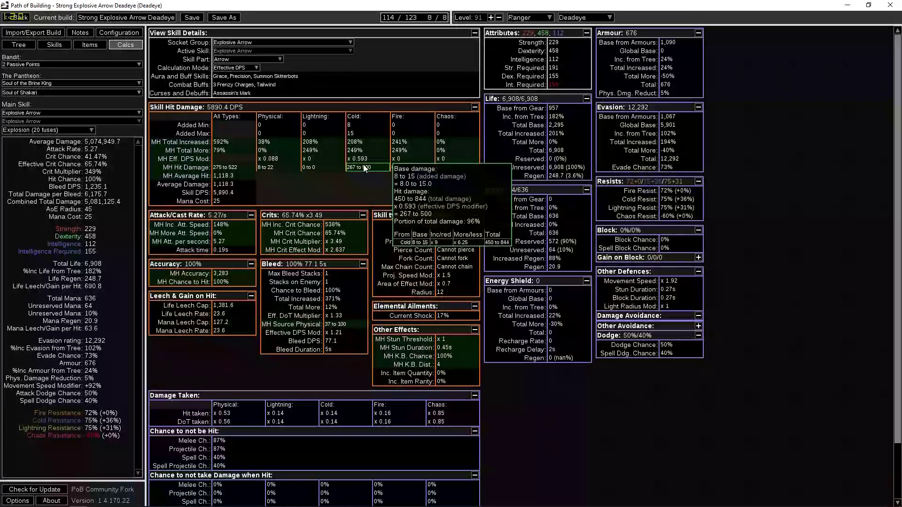
mouse_move(301, 160)
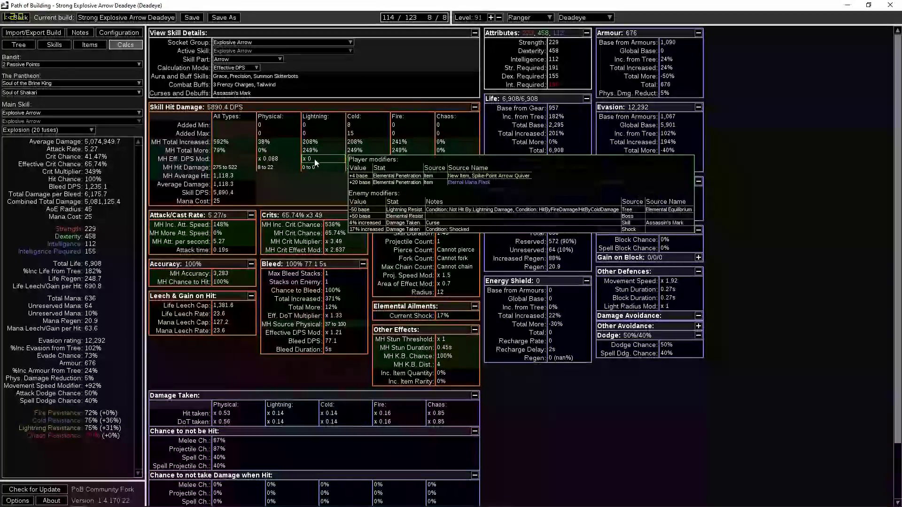
left_click(89, 45)
mouse_move(238, 122)
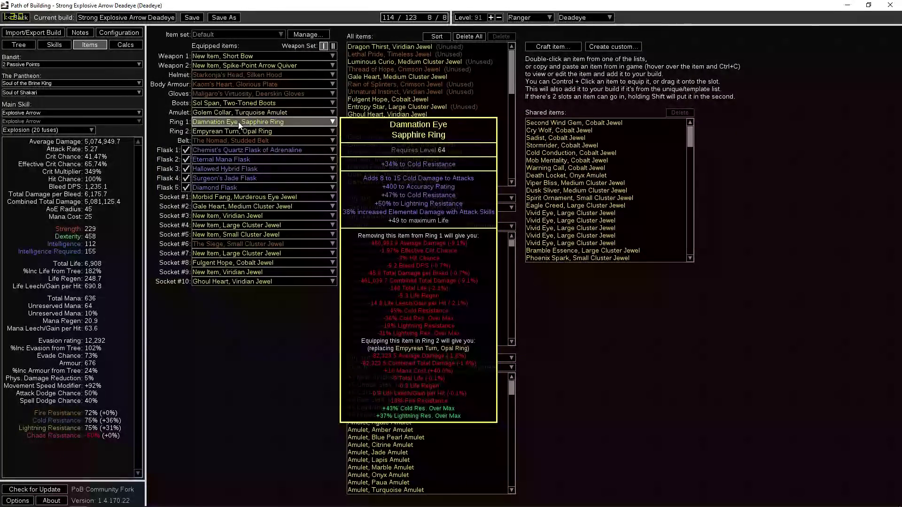
Step: Set the calculations' skill part back to Explosion (20 fuses) and inspect the fire hit damage breakdown
left_click(21, 43)
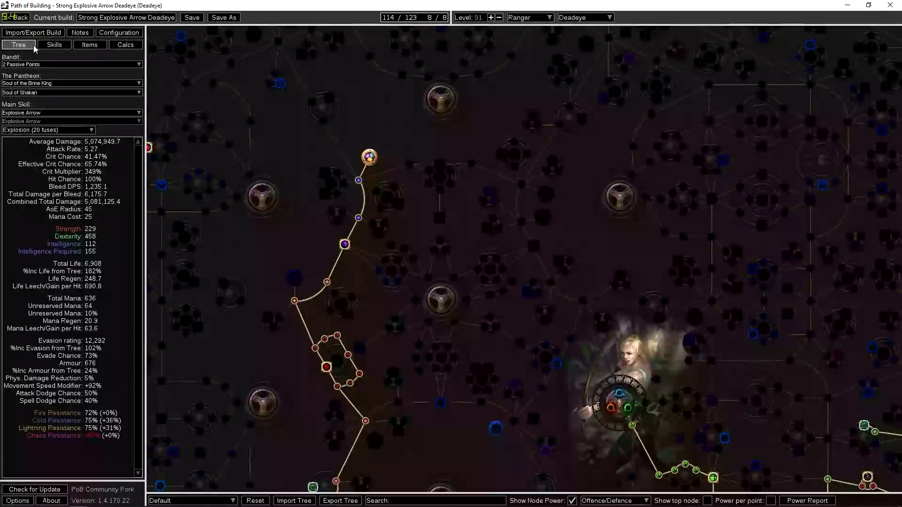
left_click(119, 32)
left_click(126, 46)
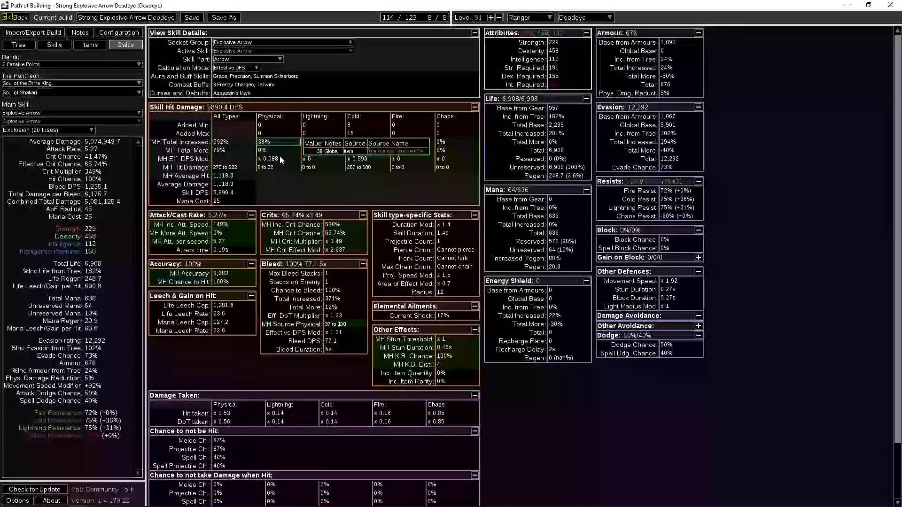
left_click(246, 59)
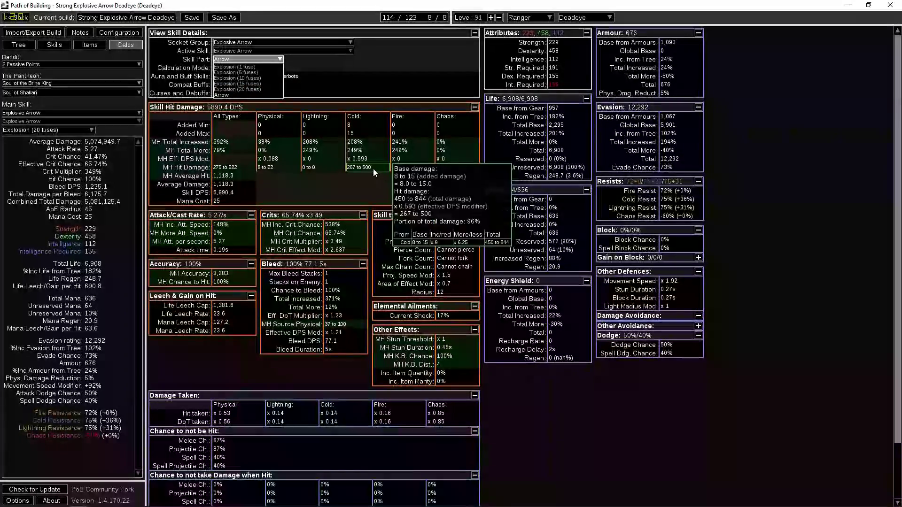
left_click(237, 89)
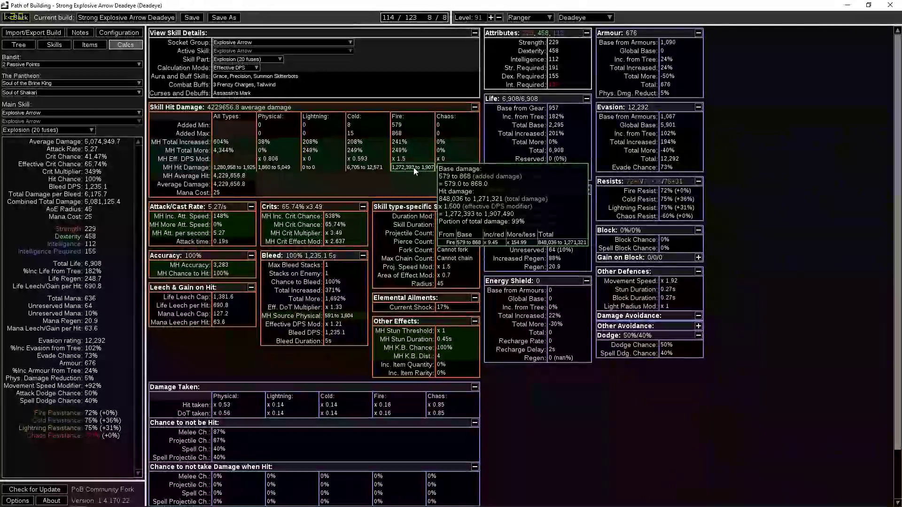
Step: Read the Eternal Mana Flask's modifiers, deactivate it to compare the build's damage, and reactivate it
left_click(89, 44)
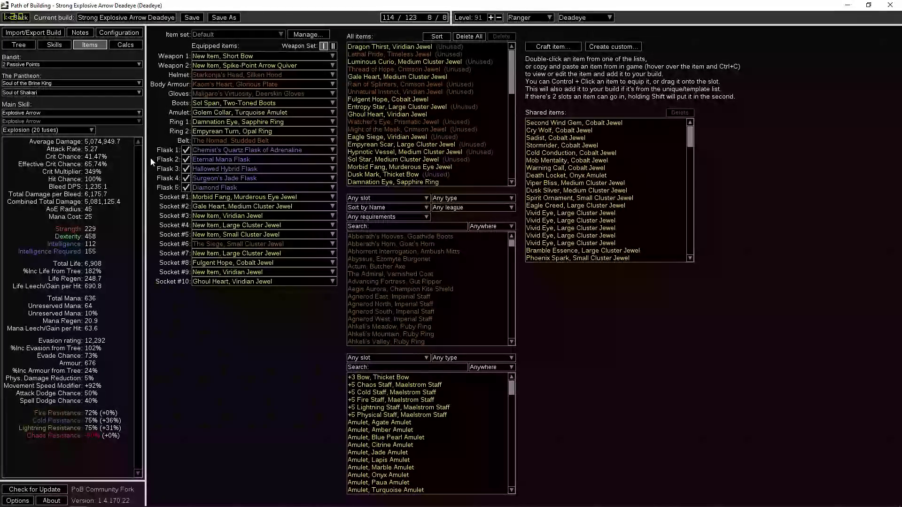
mouse_move(227, 165)
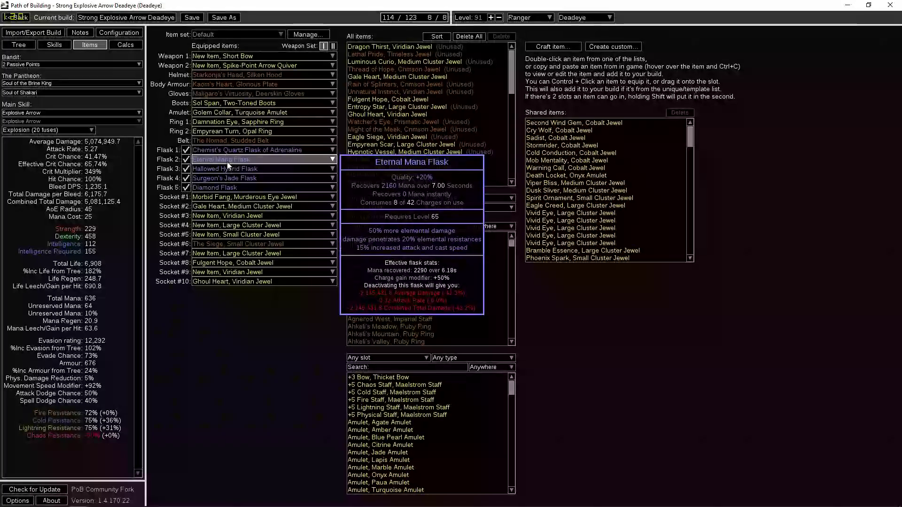
left_click(186, 159)
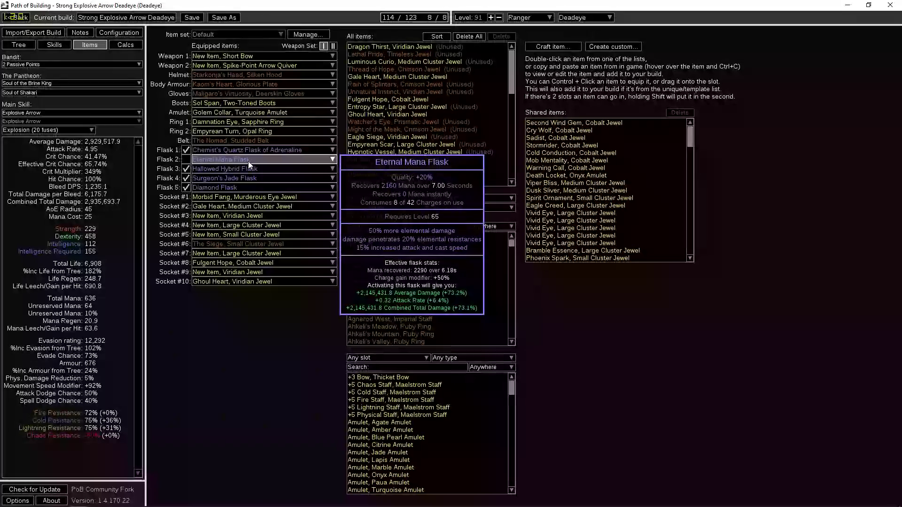
left_click(188, 160)
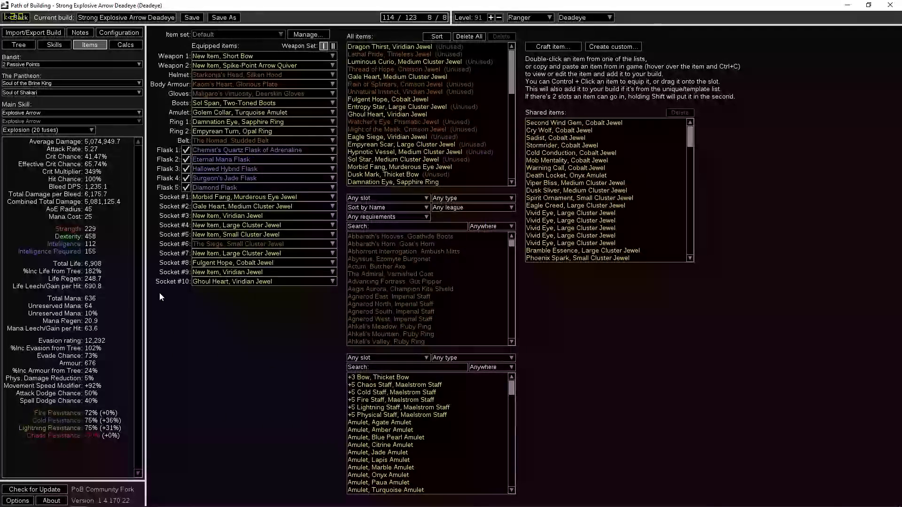
Step: Review the five linked gems in the Weapon 1 Explosive Arrow socket group alongside the equipped items
left_click(54, 45)
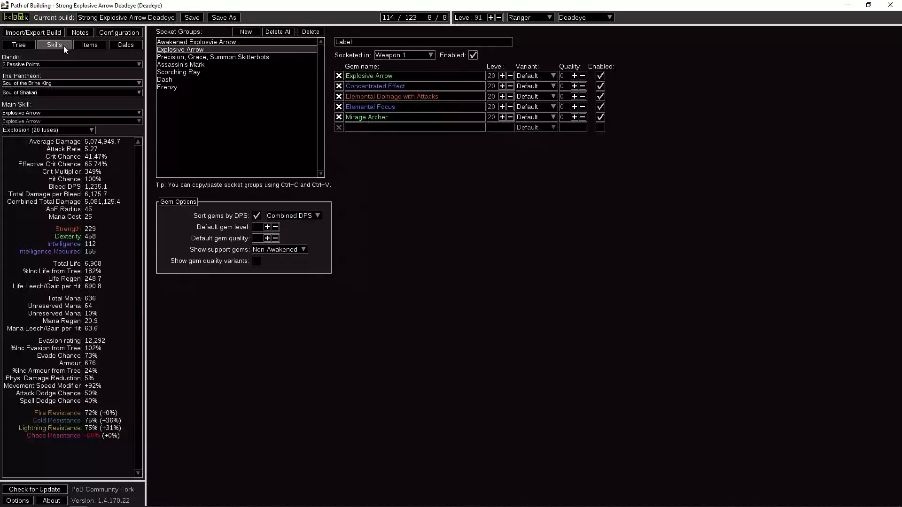
left_click(89, 47)
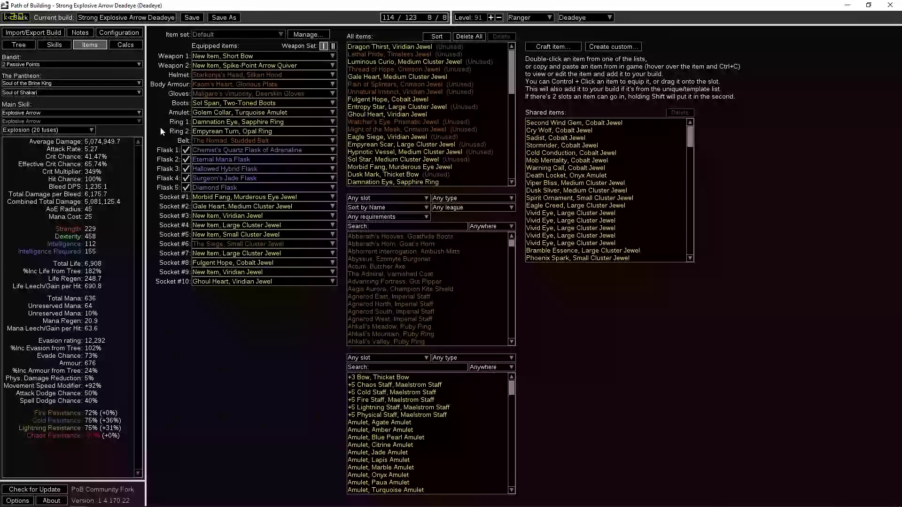
left_click(54, 44)
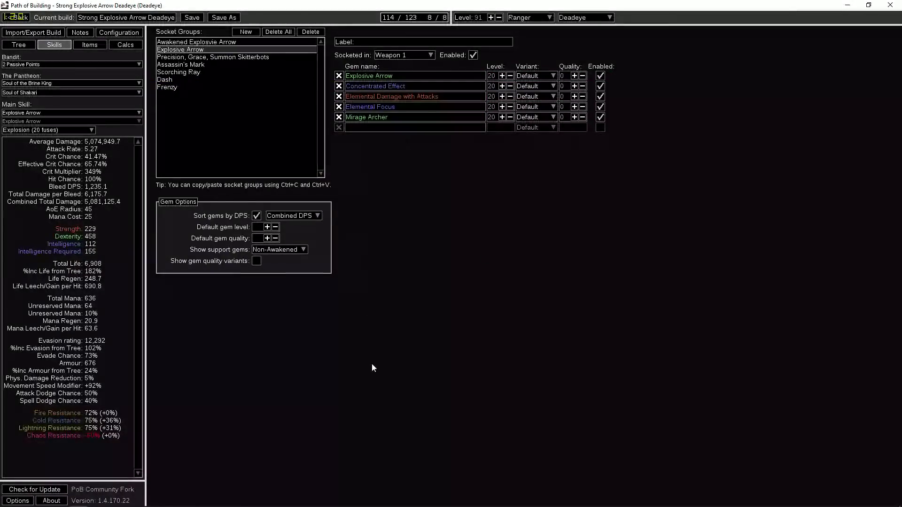
left_click(86, 45)
Step: Survey the allocated passive route from Elemental Equilibrium down to the southern clusters and across to the Deadeye ascendancy
left_click(18, 44)
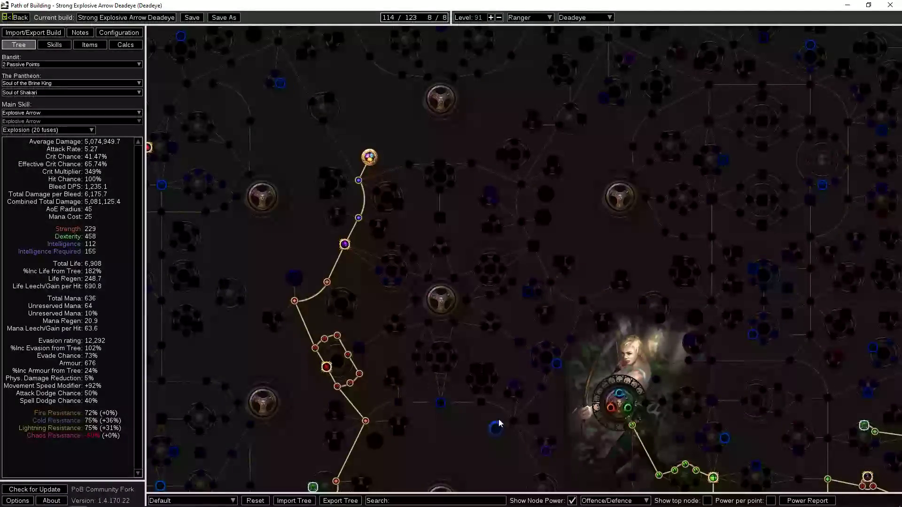
left_click_drag(399, 343, 303, 165)
left_click_drag(383, 364, 383, 229)
left_click_drag(415, 136, 451, 124)
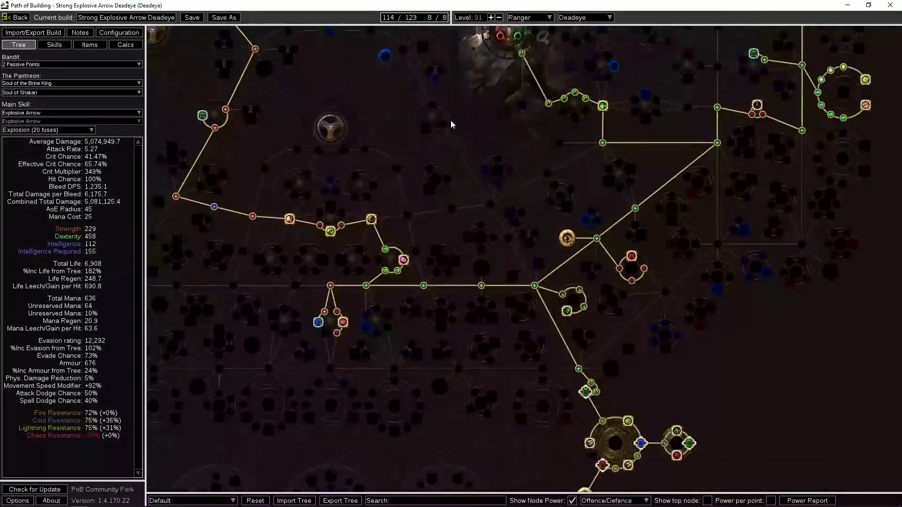
scroll(540, 329, "down", 2)
left_click_drag(684, 352, 568, 370)
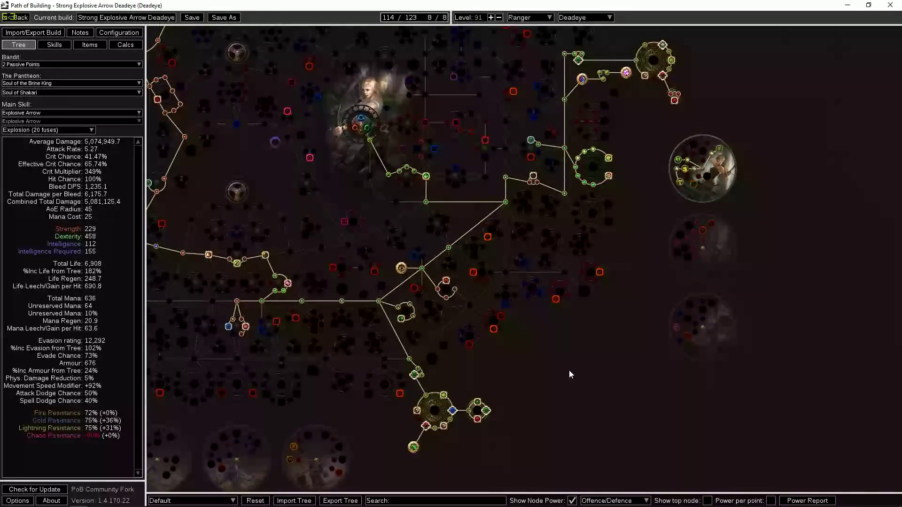
Step: Open the Helmet's Precision, Grace and Summon Skitterbots socket group and check its gems
left_click(55, 45)
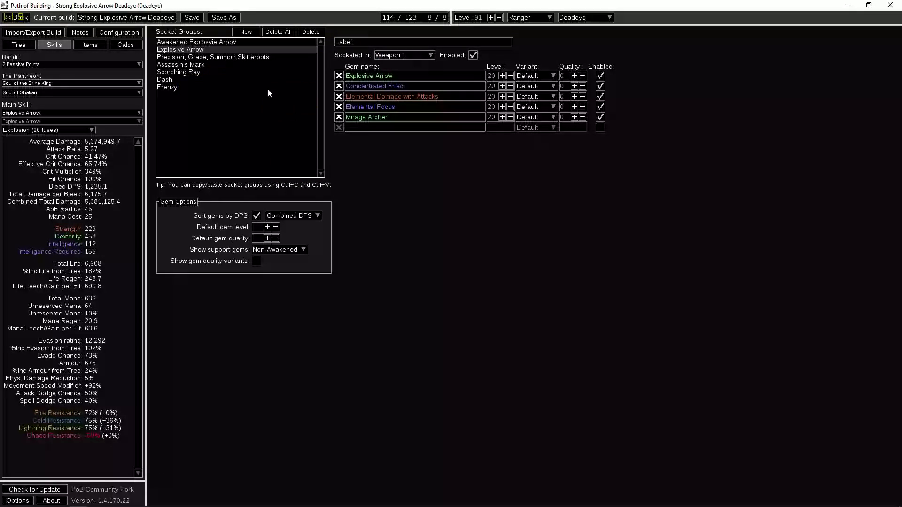
left_click(237, 57)
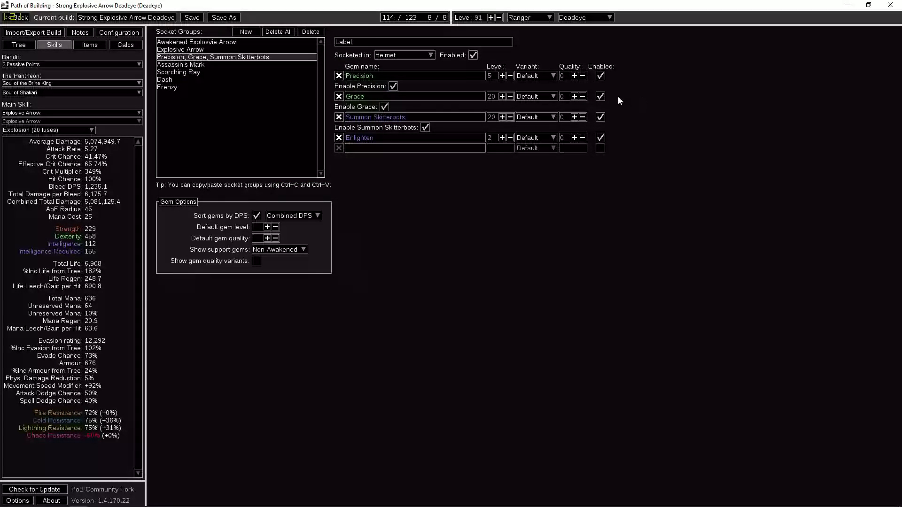
mouse_move(603, 96)
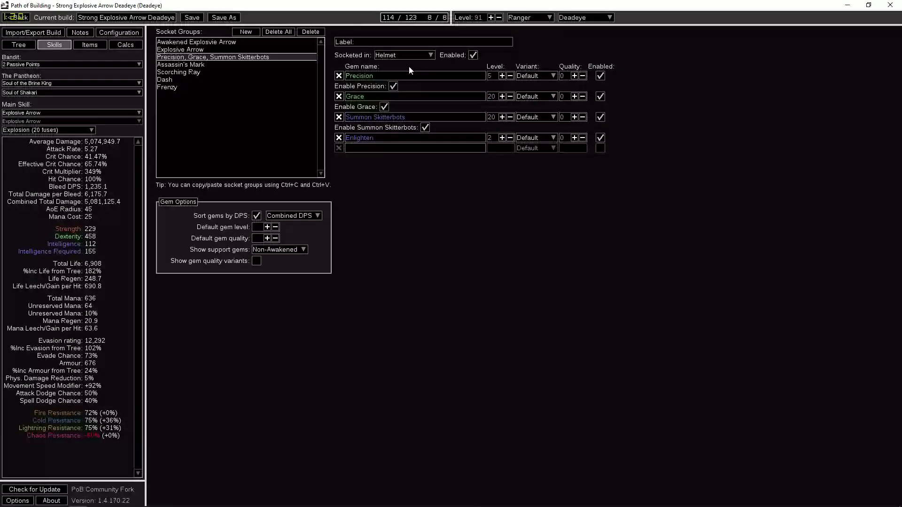
Step: Read the Summon Skitterbots gem details, disable Enlighten in the Helmet group to compare unreserved mana, and re-enable it
mouse_move(406, 121)
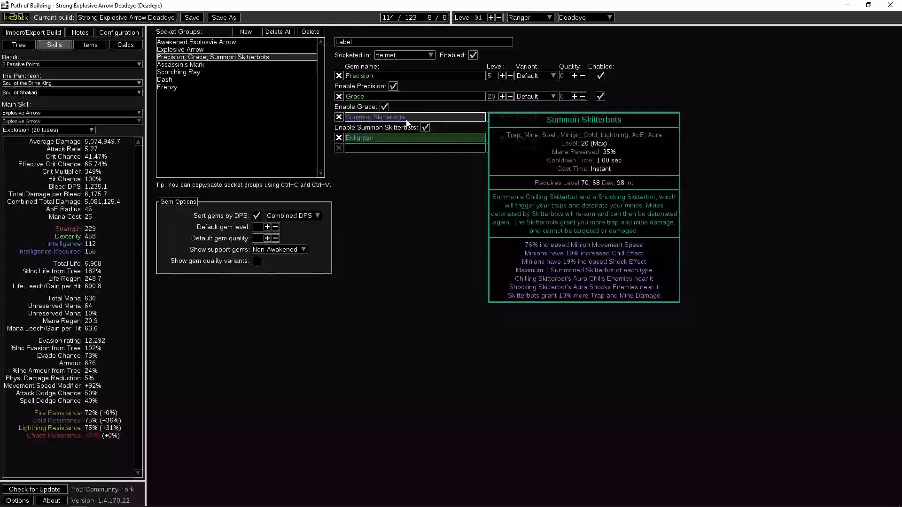
left_click(600, 138)
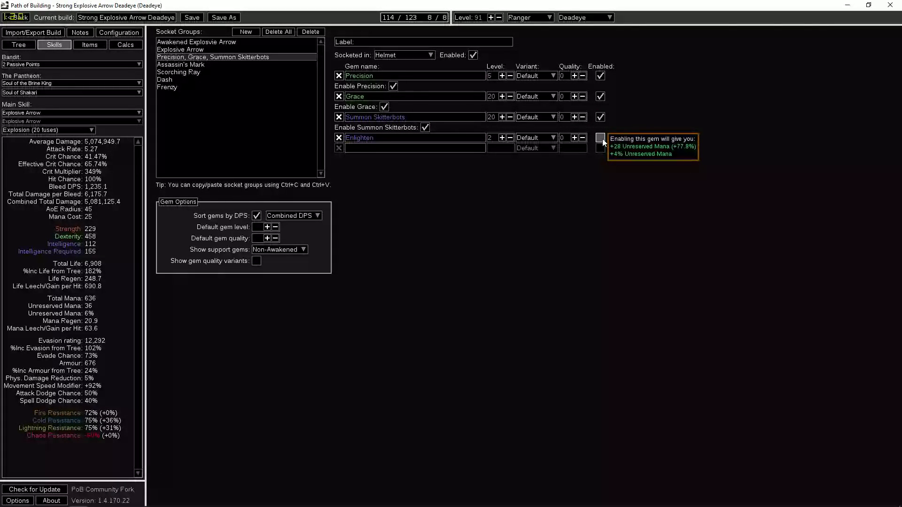
left_click(600, 138)
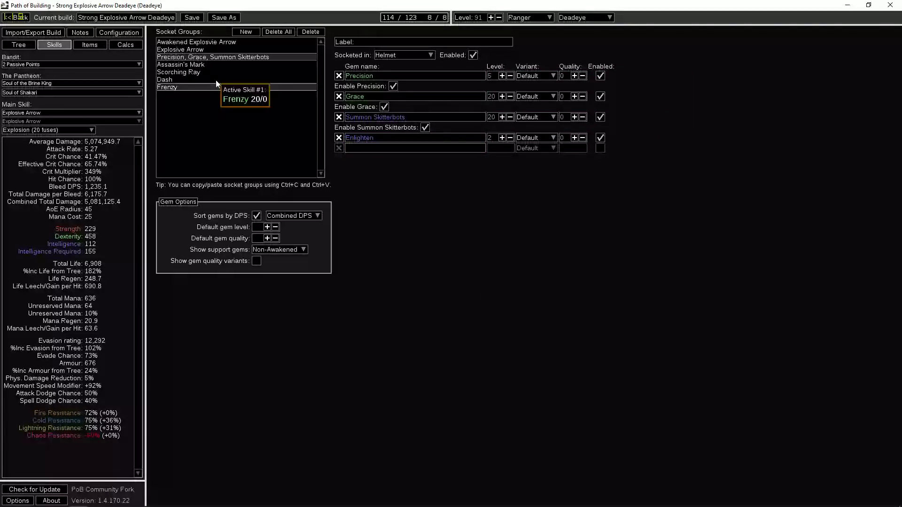
Step: Review the gems in the Assassin's Mark, Scorching Ray, Dash and Frenzy socket groups, returning to Dash
left_click(197, 65)
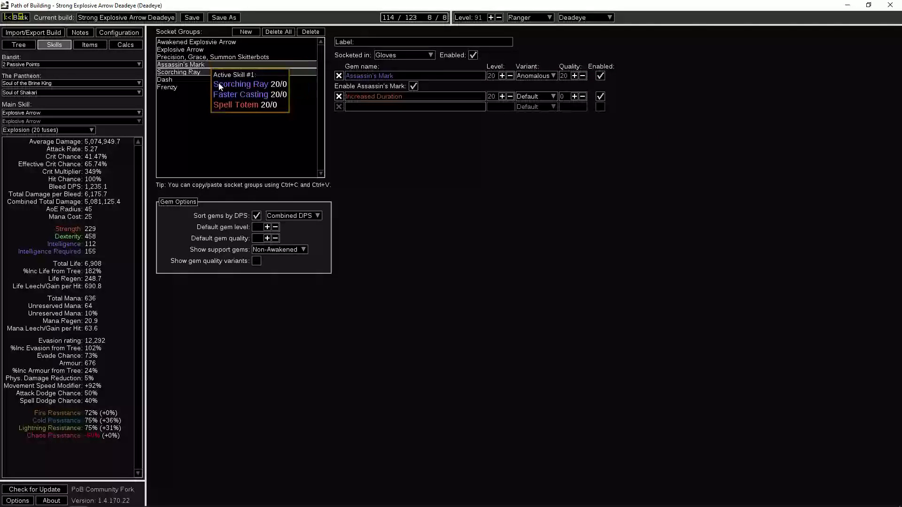
left_click(191, 72)
left_click(179, 79)
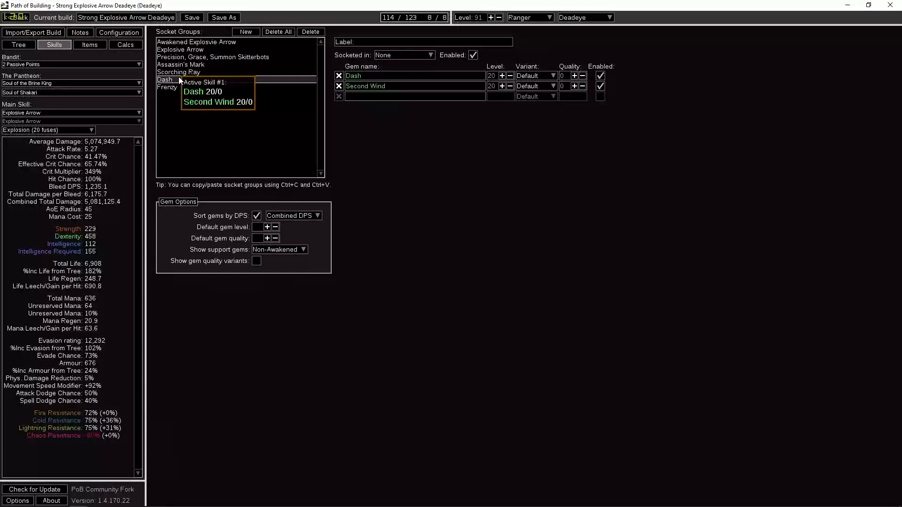
left_click(183, 87)
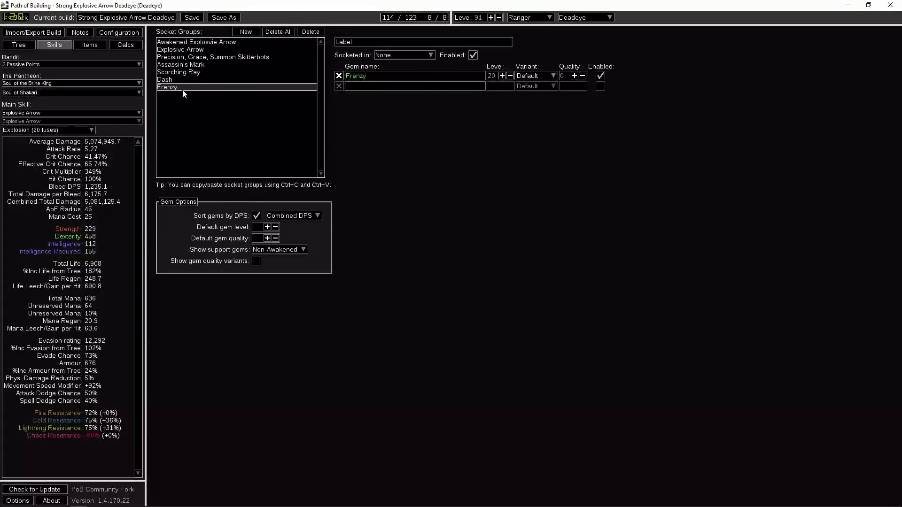
left_click(183, 80)
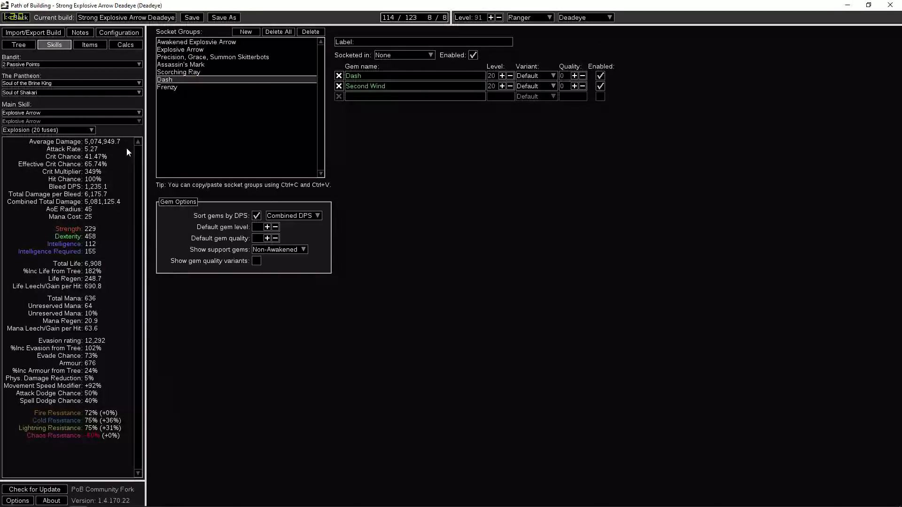
Step: Survey the passive tree's southern and eastern cluster jewels, Deadeye ascendancy and western route, checking the equipped items before and after
left_click(87, 44)
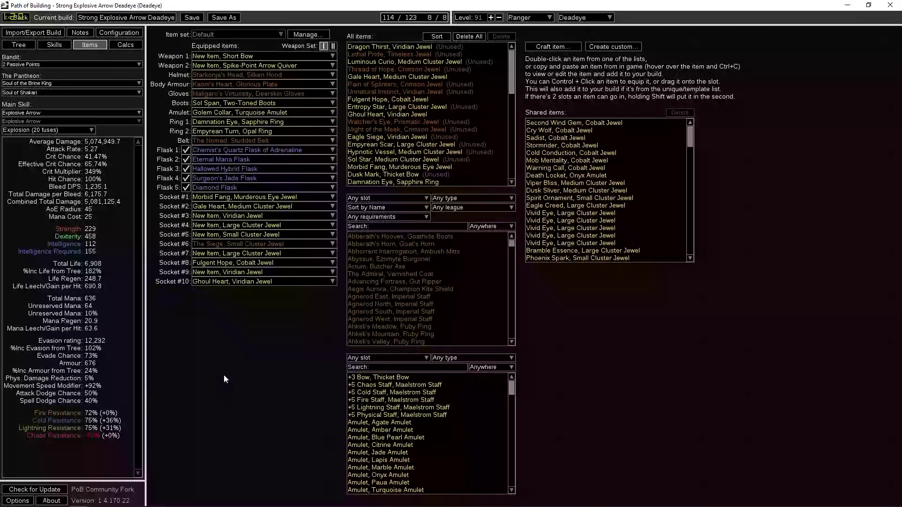
left_click(19, 44)
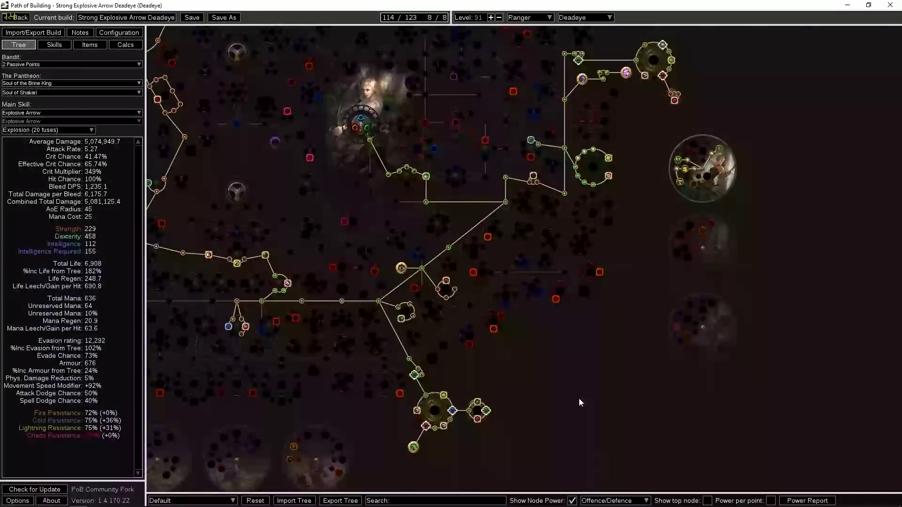
left_click_drag(579, 398, 586, 315)
mouse_move(477, 342)
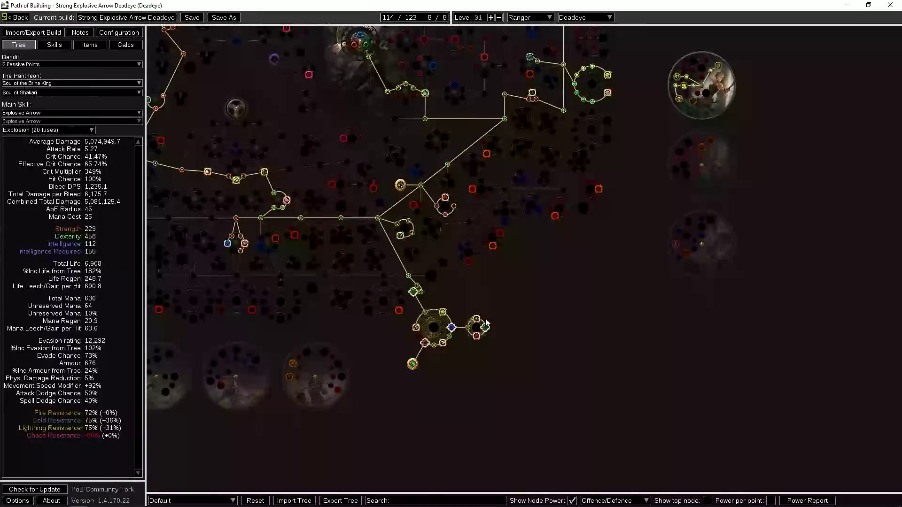
left_click_drag(603, 253, 454, 400)
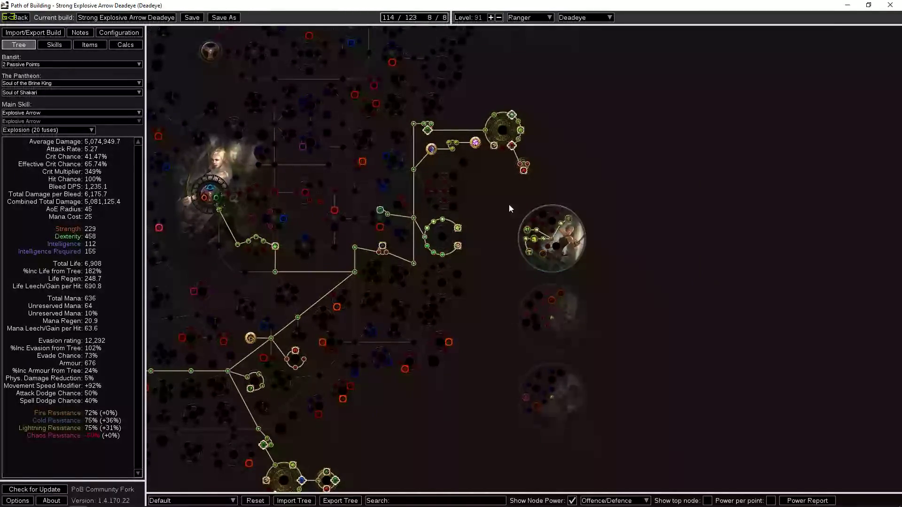
left_click_drag(496, 260, 570, 187)
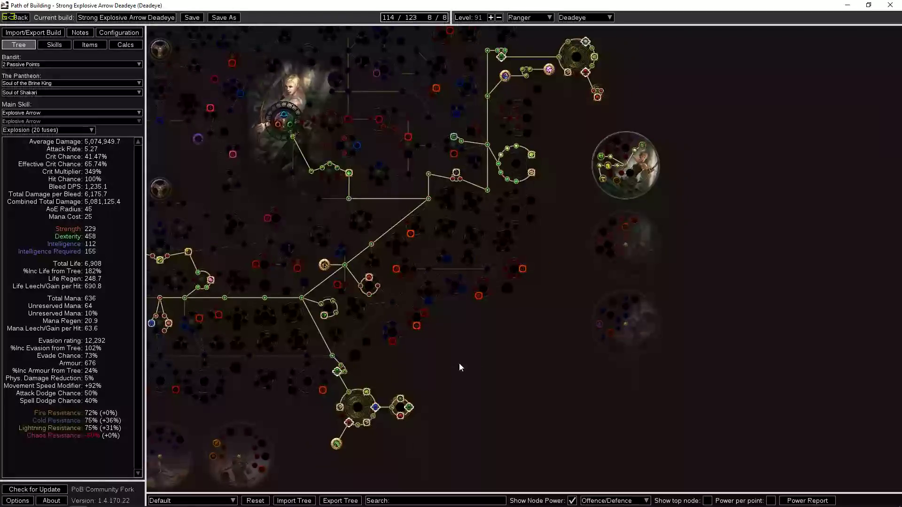
left_click_drag(460, 365, 600, 341)
left_click_drag(378, 376, 477, 384)
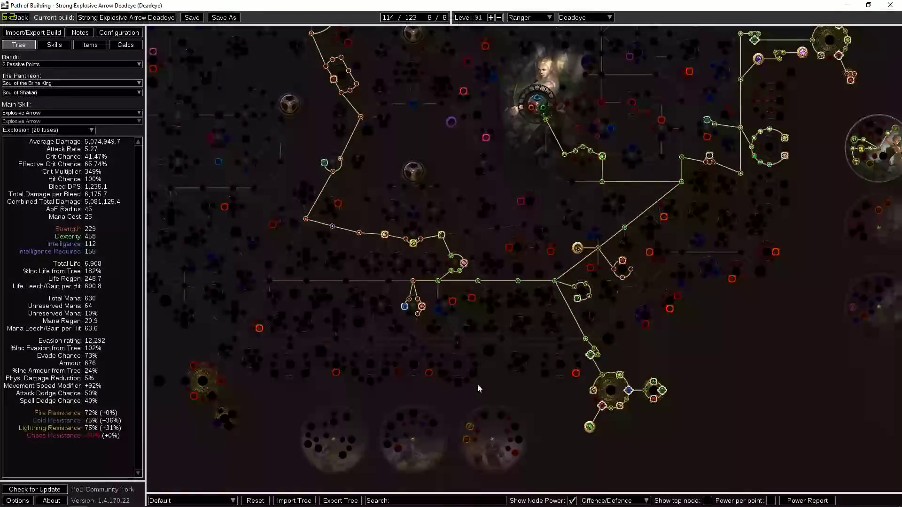
left_click(96, 46)
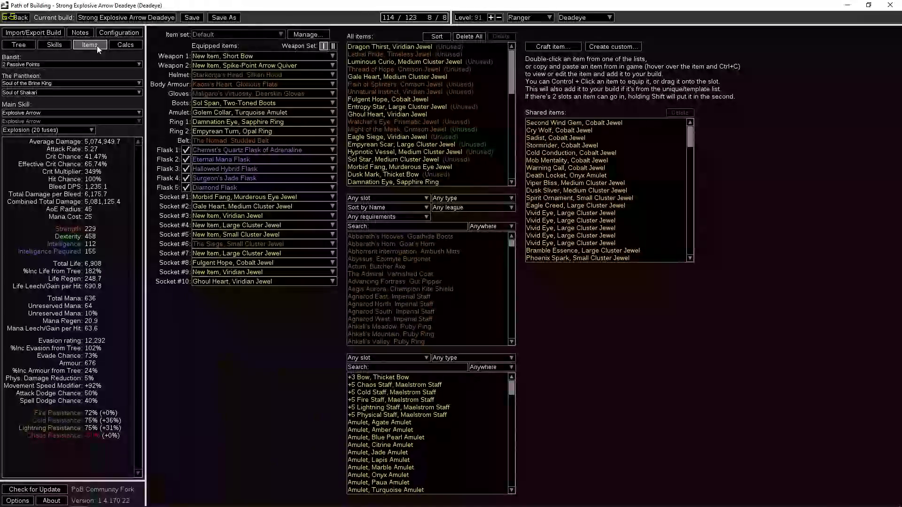